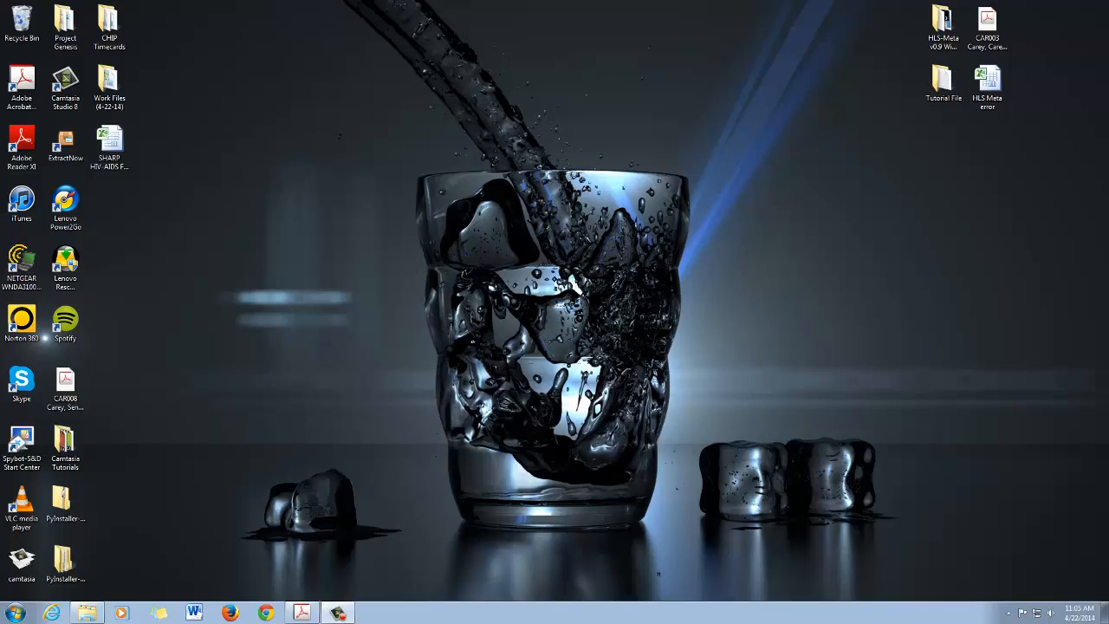
Launch HLS_Meta from the HLS-Meta v0.9 folder and place the CAR003 article PDF, at its first page, beside the program window
double_click(943, 26)
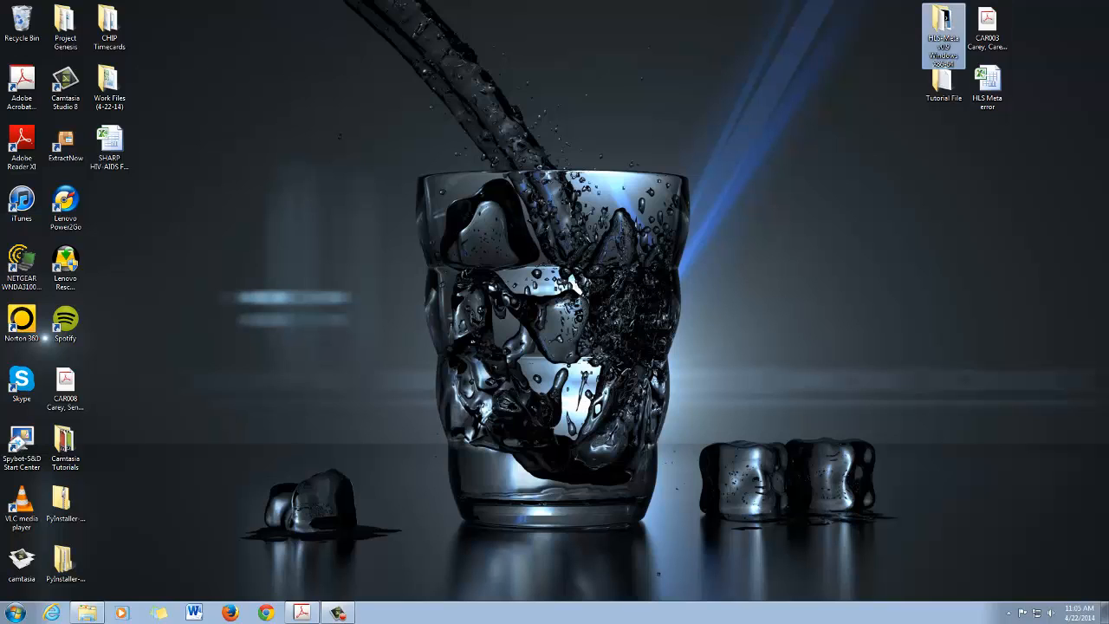
double_click(382, 253)
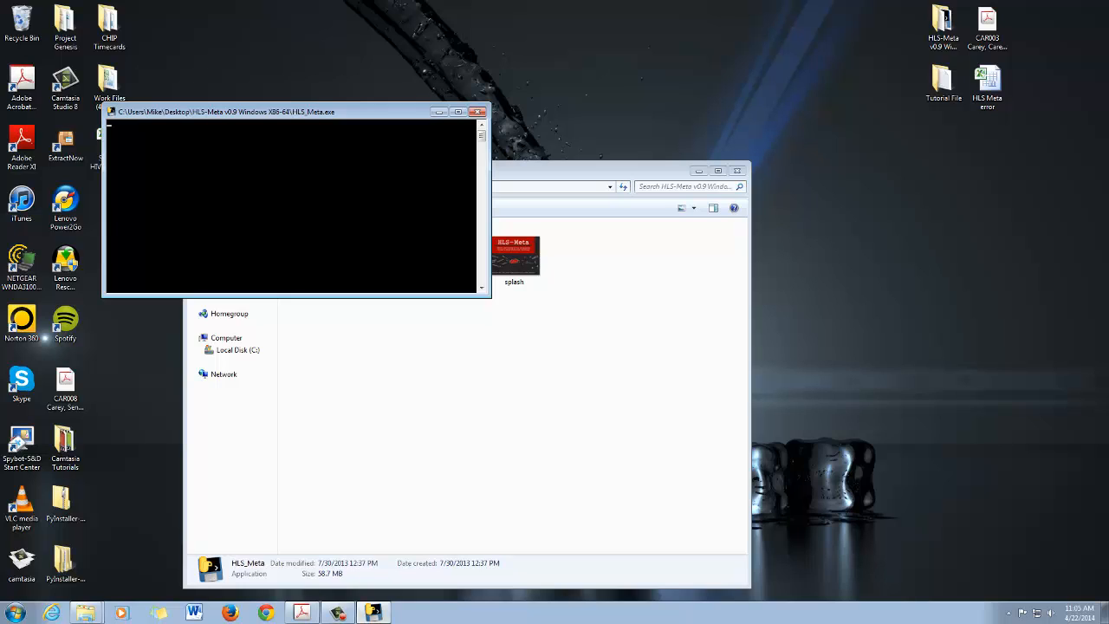
left_click(302, 613)
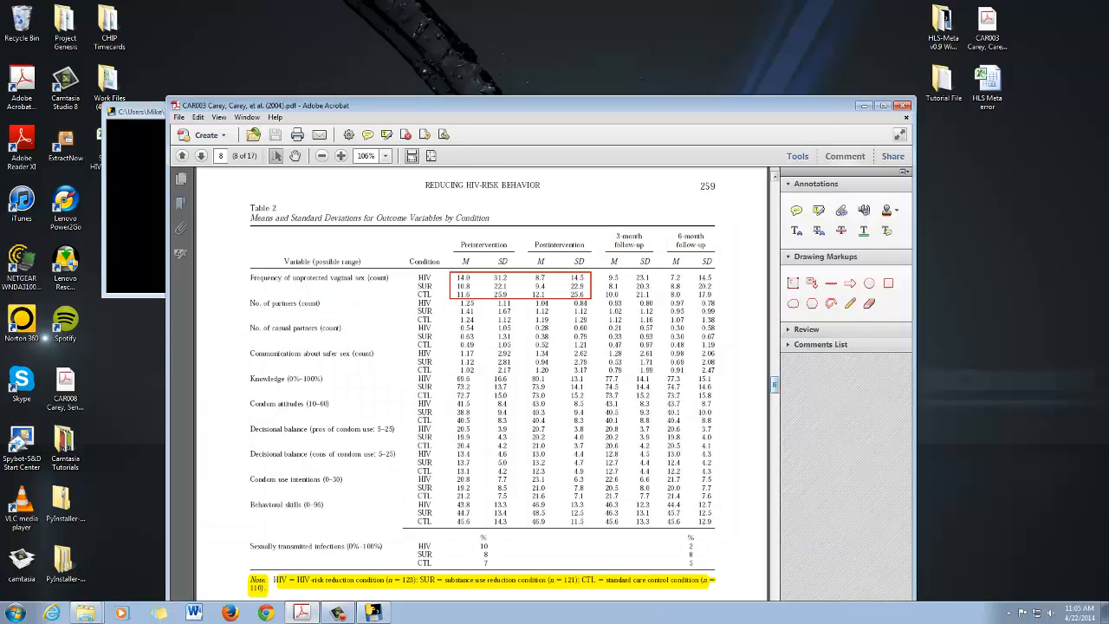
left_click_drag(774, 385, 774, 192)
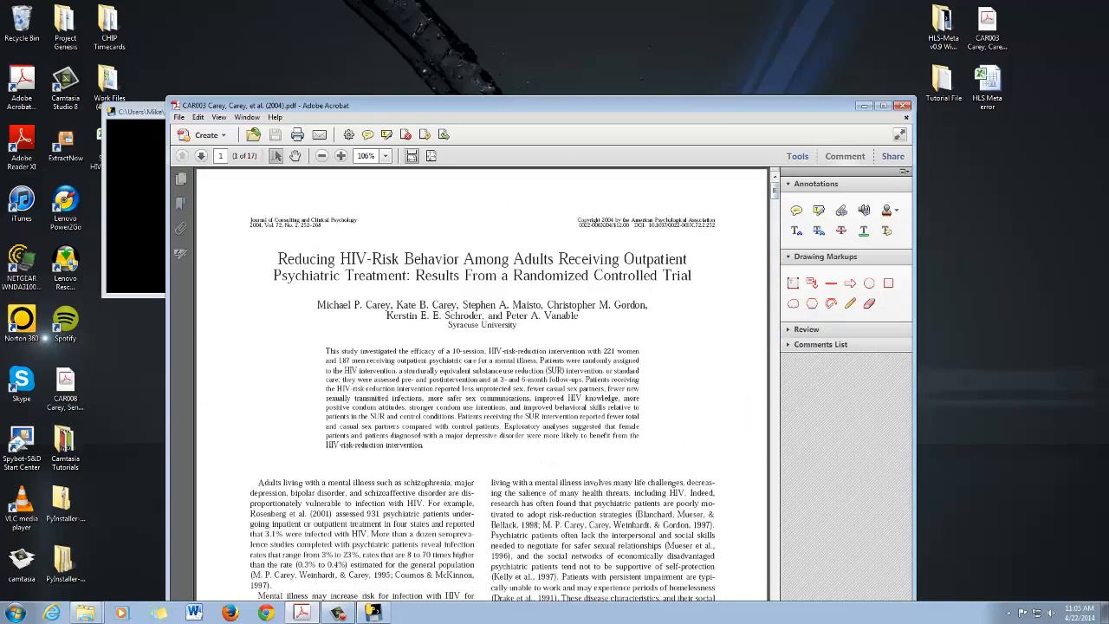
left_click_drag(607, 105, 780, 27)
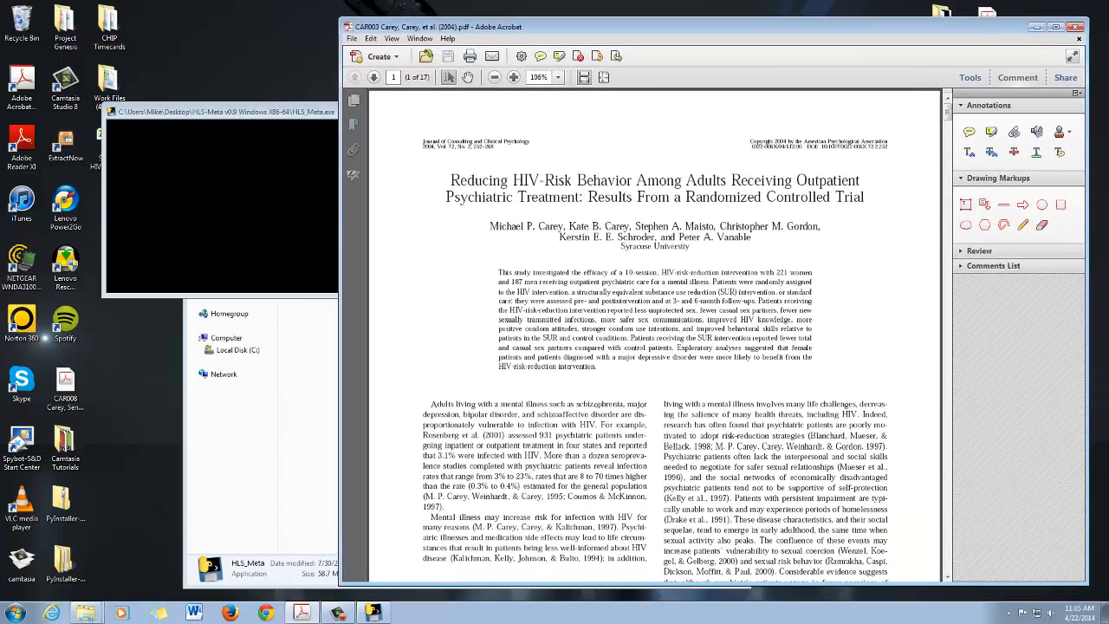
left_click_drag(340, 303, 494, 303)
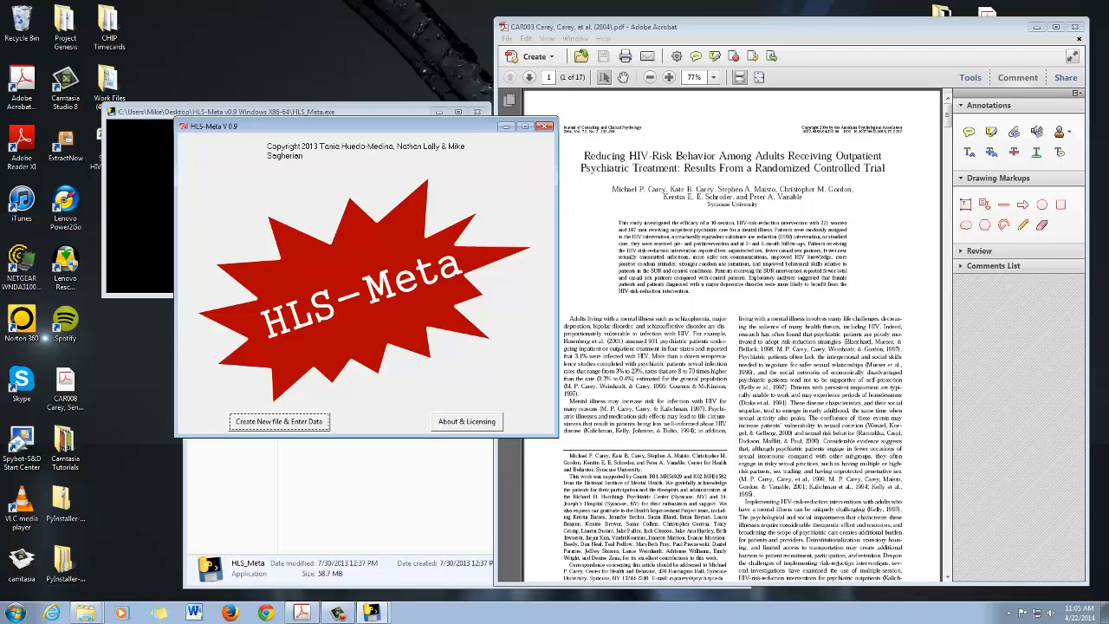
Create a new data file named Sample Study in the Tutorial File folder
left_click(279, 422)
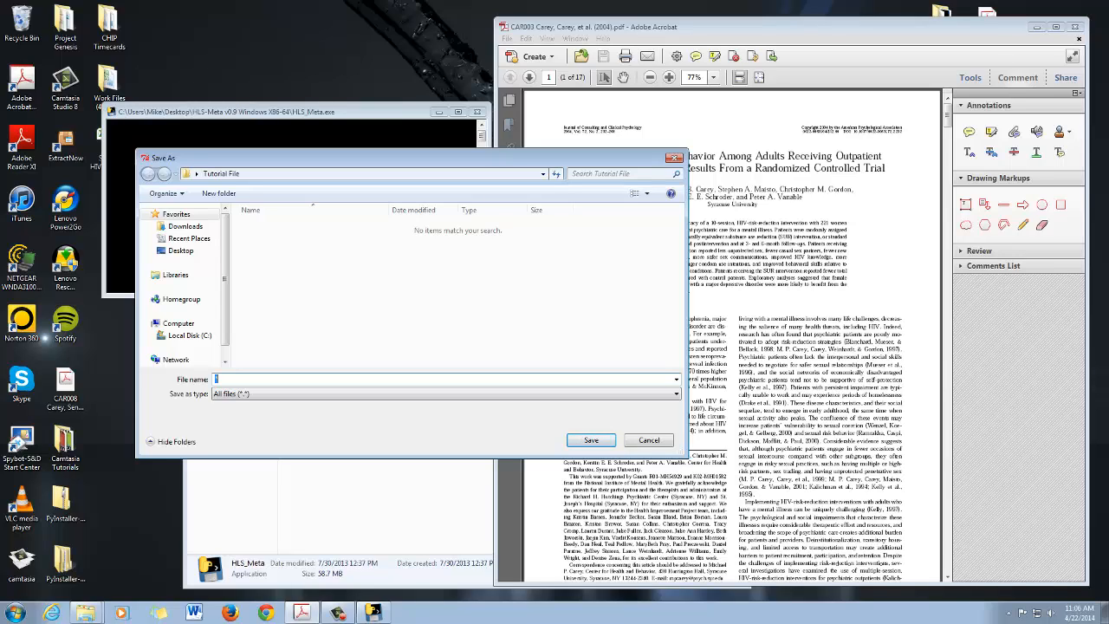
type("Sample Study")
key("Tab")
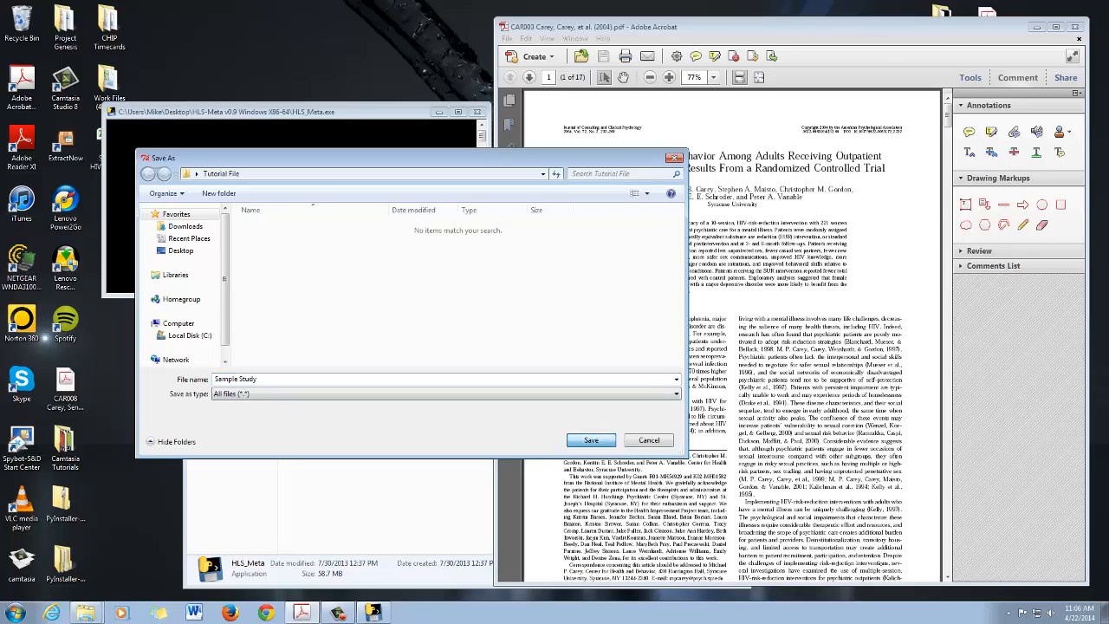
key("Return")
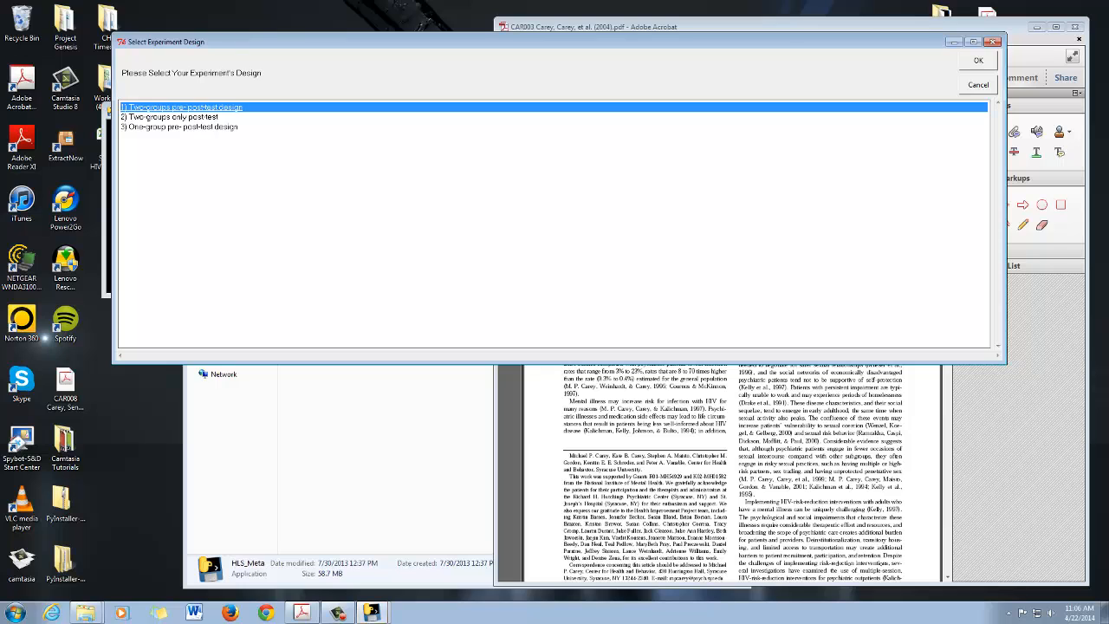
Examine the article's Table 2 for the conditions' pre- and postintervention means and standard deviations and the group sizes in its note
left_click_drag(555, 41, 452, 68)
left_click(908, 77)
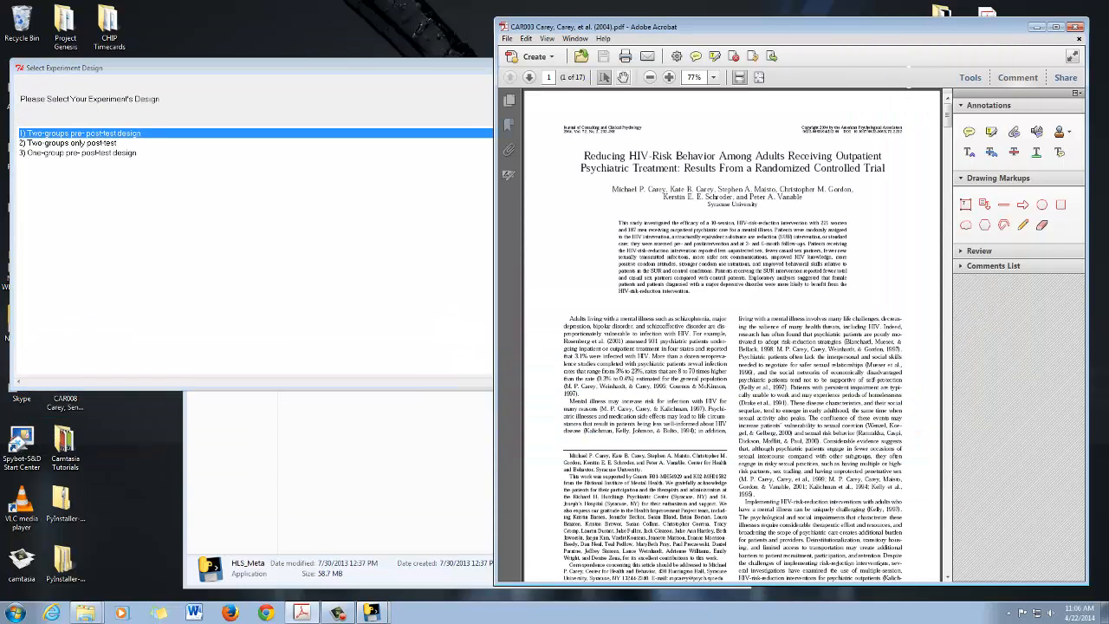
double_click(614, 27)
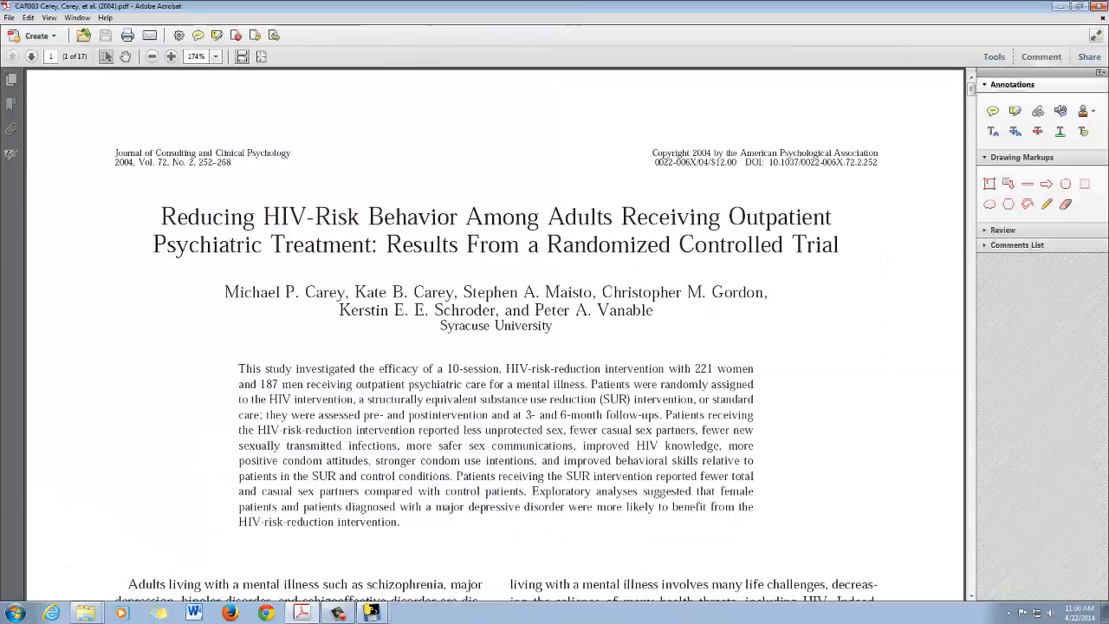
scroll(495, 333, "down", 15)
scroll(496, 334, "down", 20)
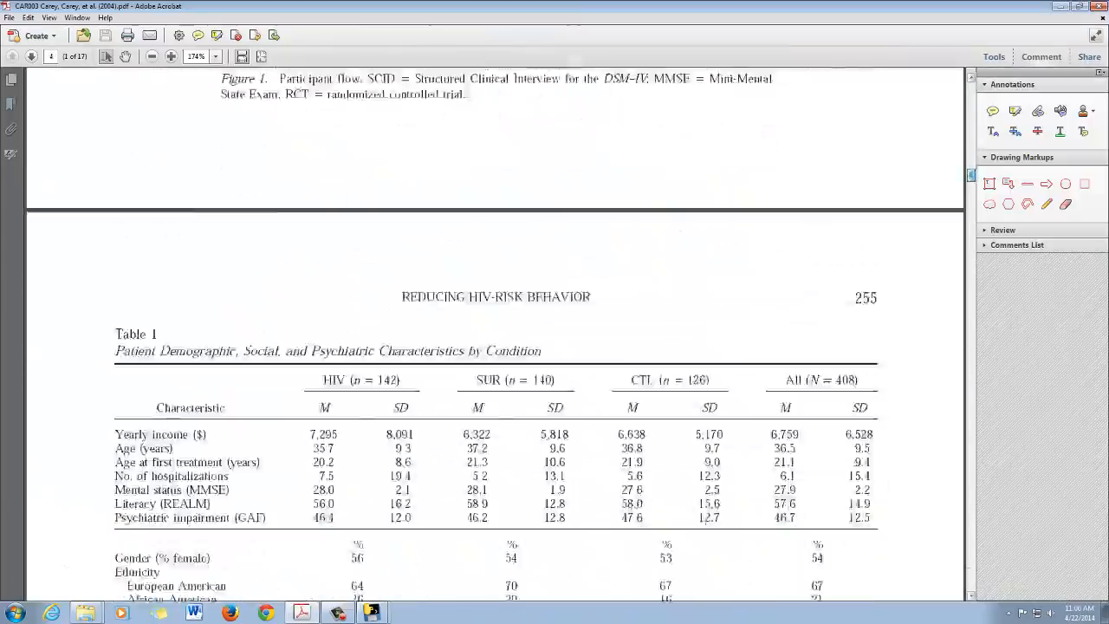
scroll(495, 333, "down", 20)
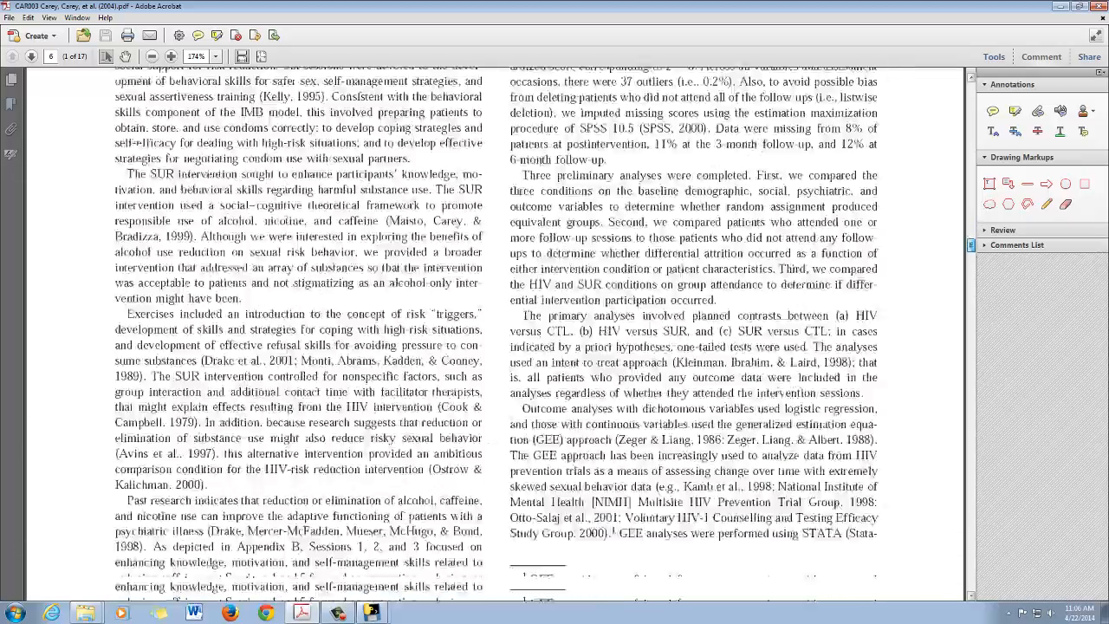
scroll(496, 333, "down", 2)
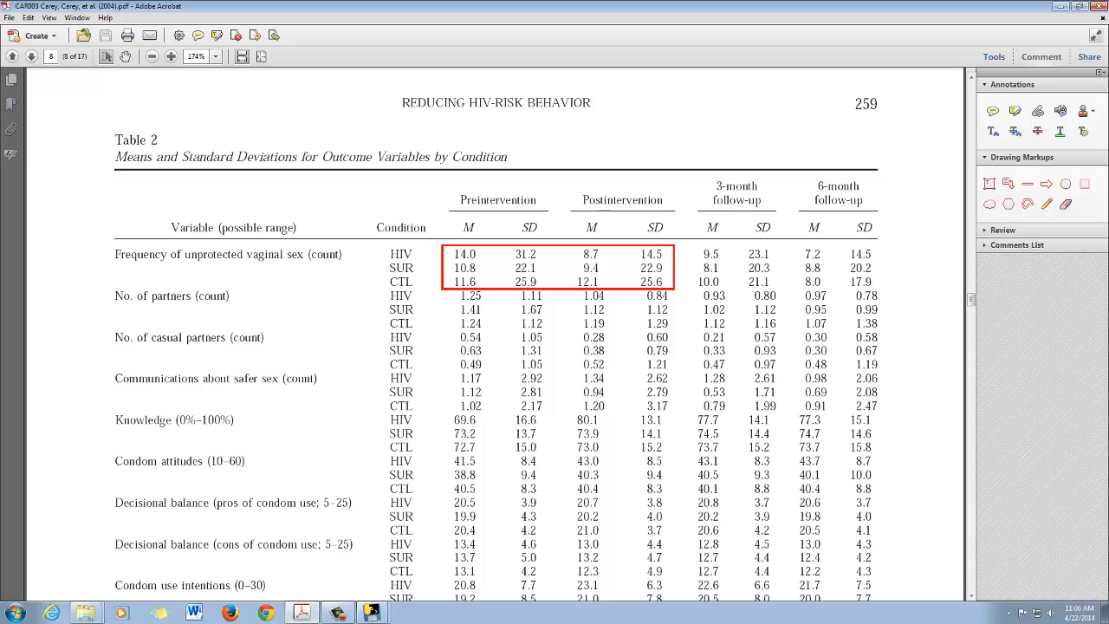
scroll(496, 333, "down", 2)
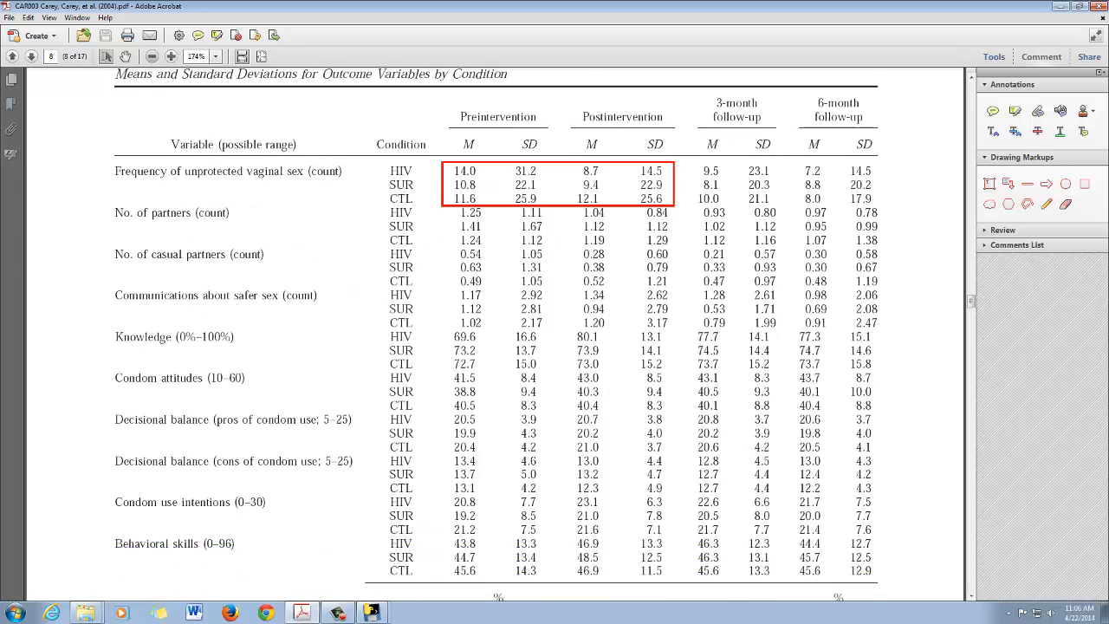
left_click(151, 56)
left_click(152, 56)
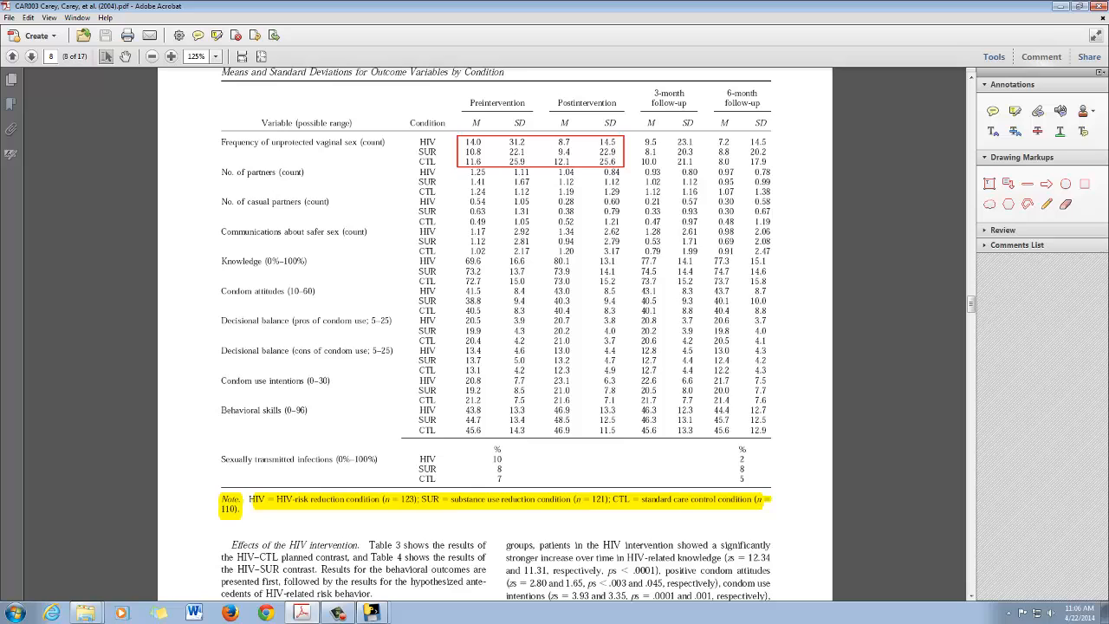
left_click_drag(417, 146, 434, 163)
left_click(424, 162)
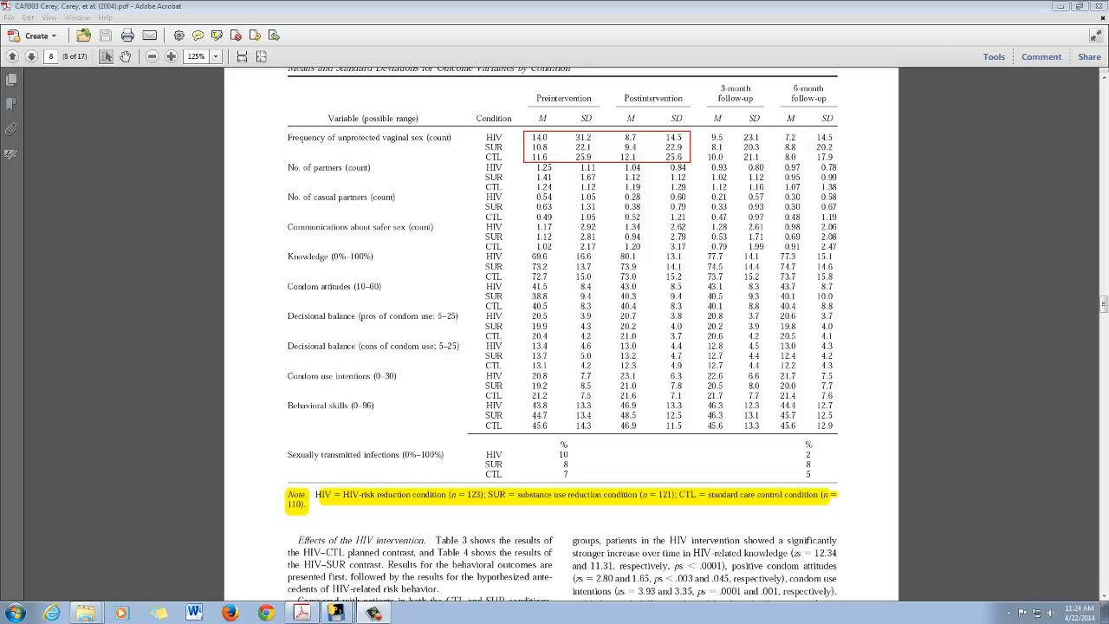
With the article window restored beside the dialog, choose the two-groups pre- post-test design and Means & SDs as the statistic of interest
left_click_drag(991, 7, 963, 19)
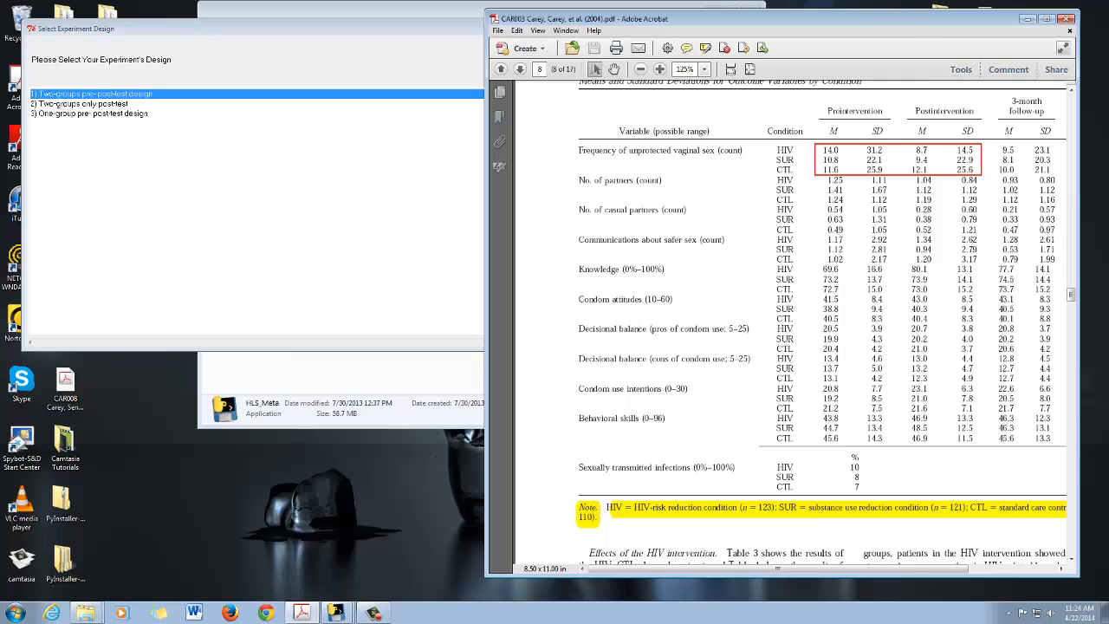
left_click(347, 113)
left_click(95, 93)
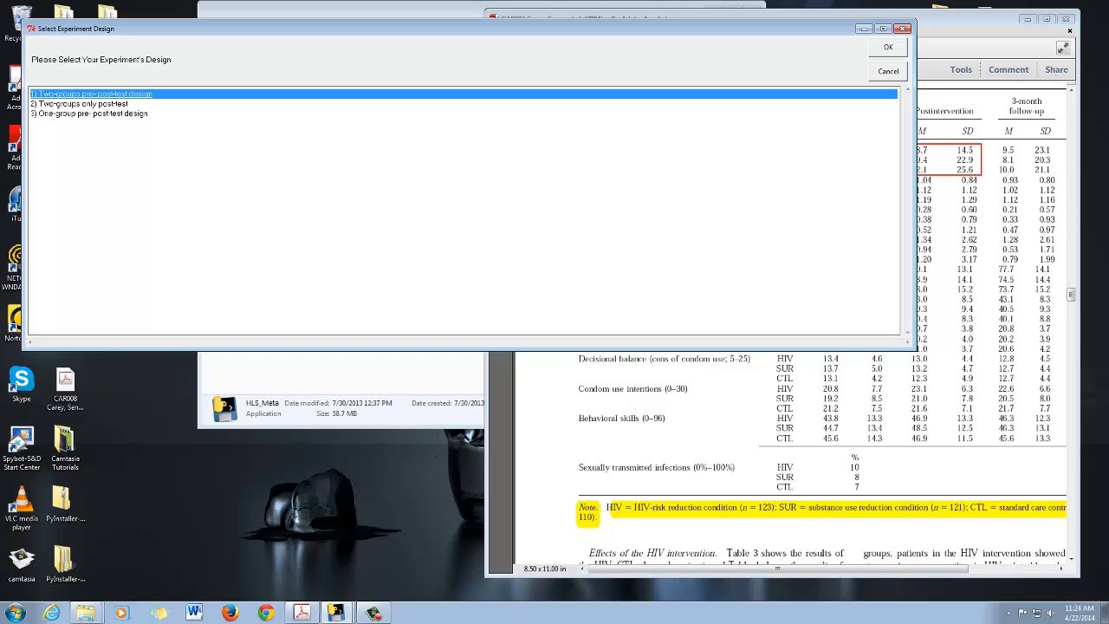
key("Return")
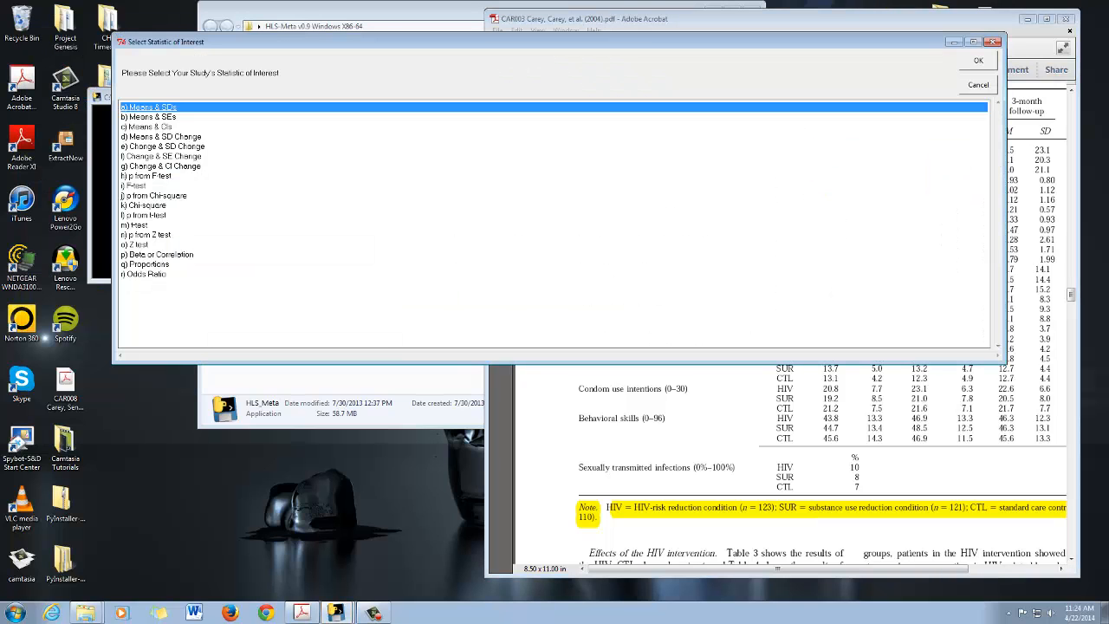
key("Return")
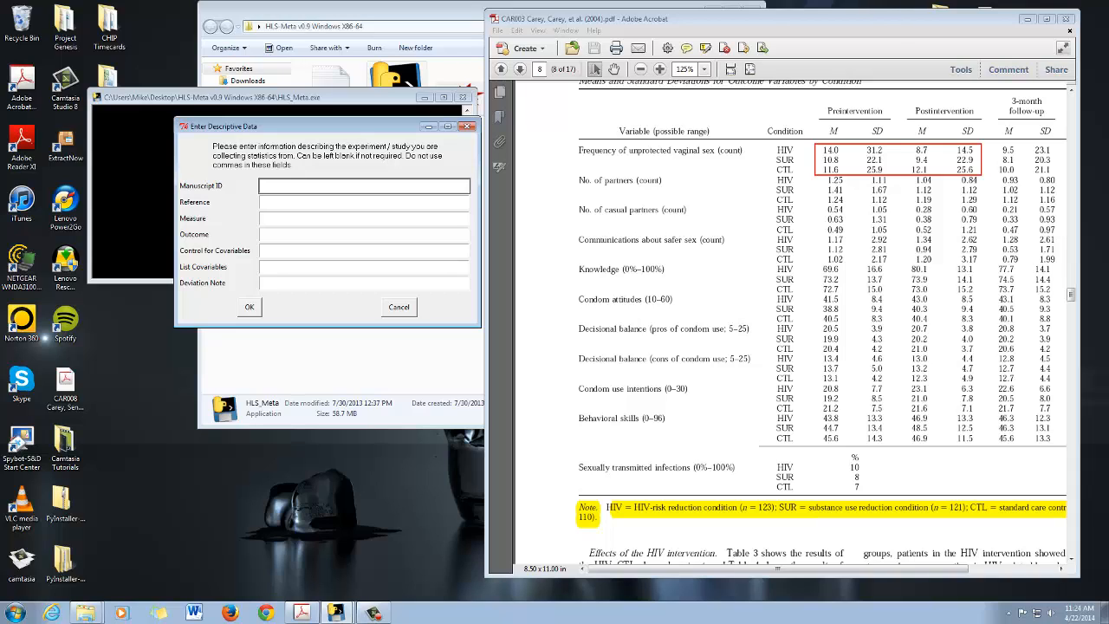
Enter CAR003 as the manuscript ID and the article's author-year citation as the reference
type("CAR003")
key("Tab")
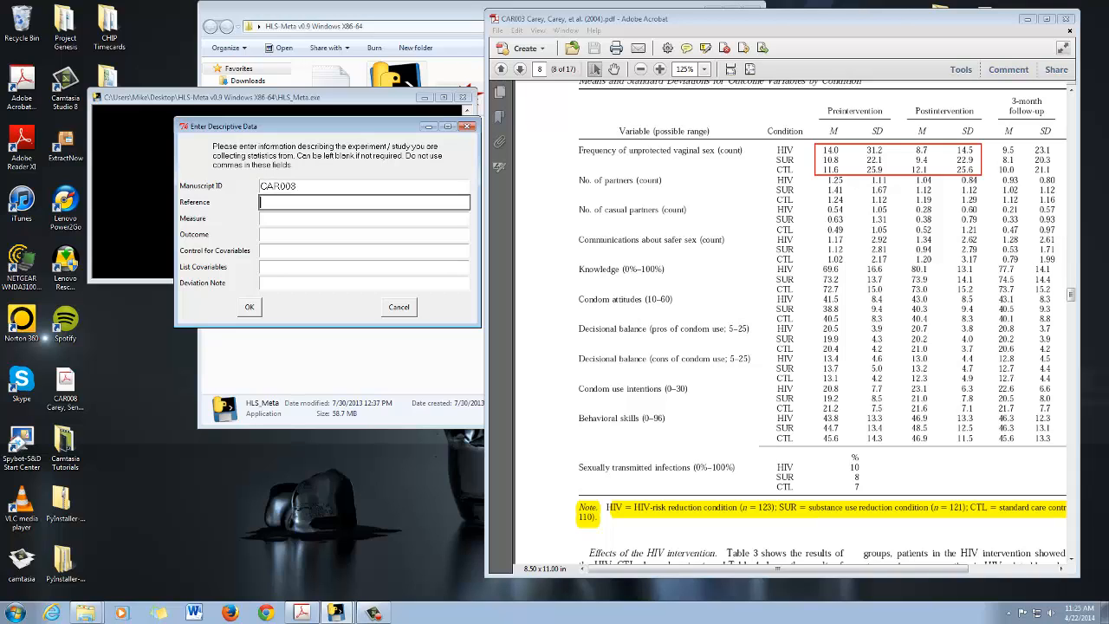
type("Carey et al 2004")
key("Tab")
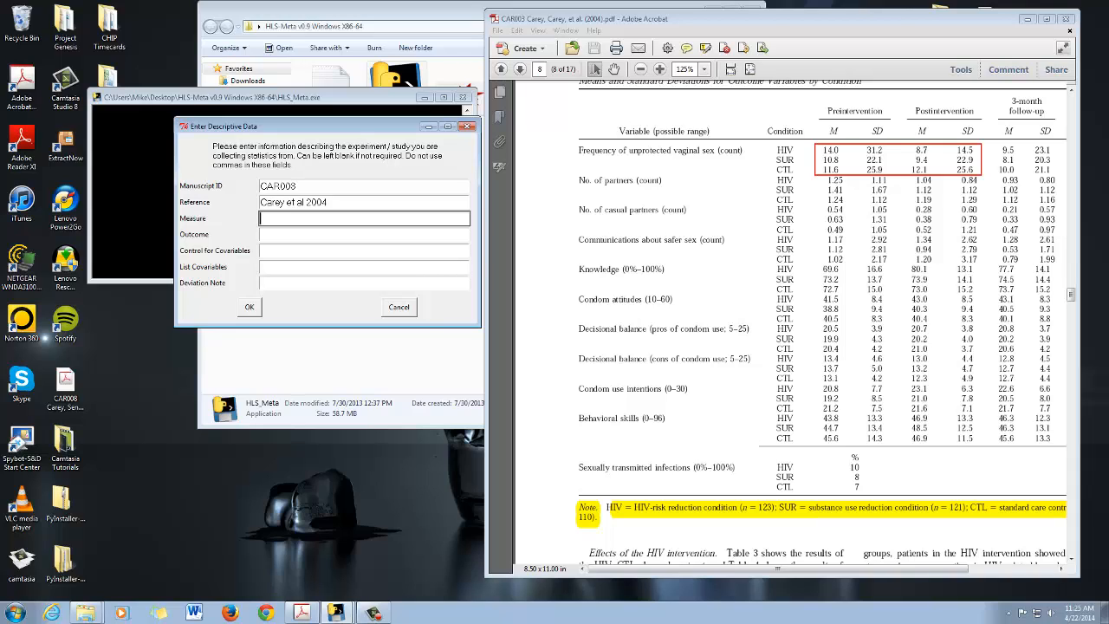
Set the measure to "Frequency of unprotected vaginal sex (count)"
type("Frequency of unprotected a")
key("BackSpace")
type("vaginal sex")
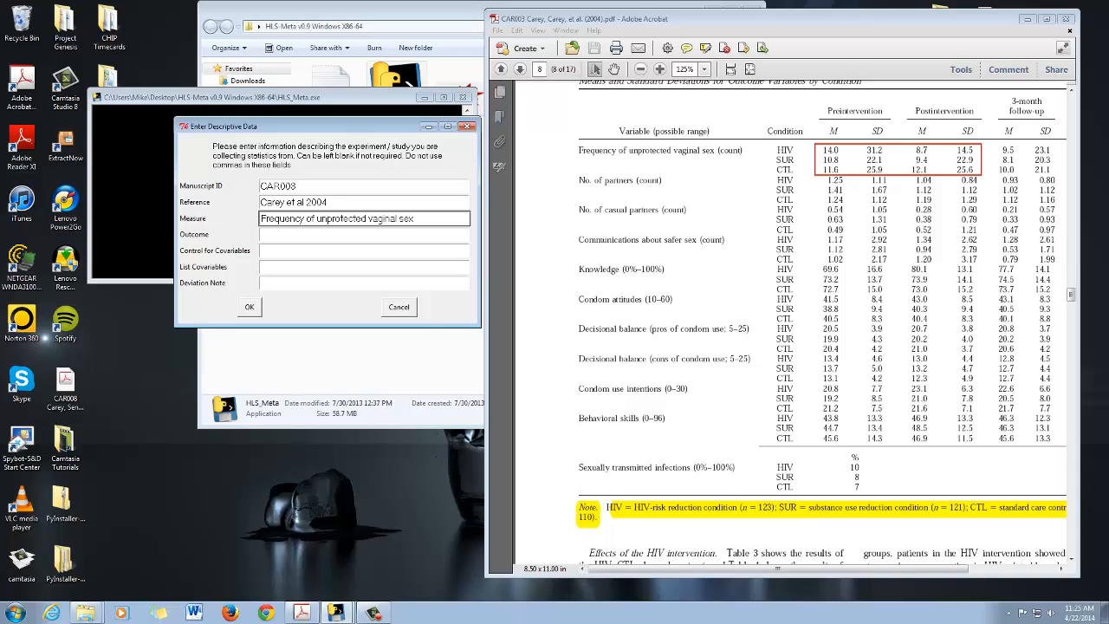
type(" (count)")
key("Tab")
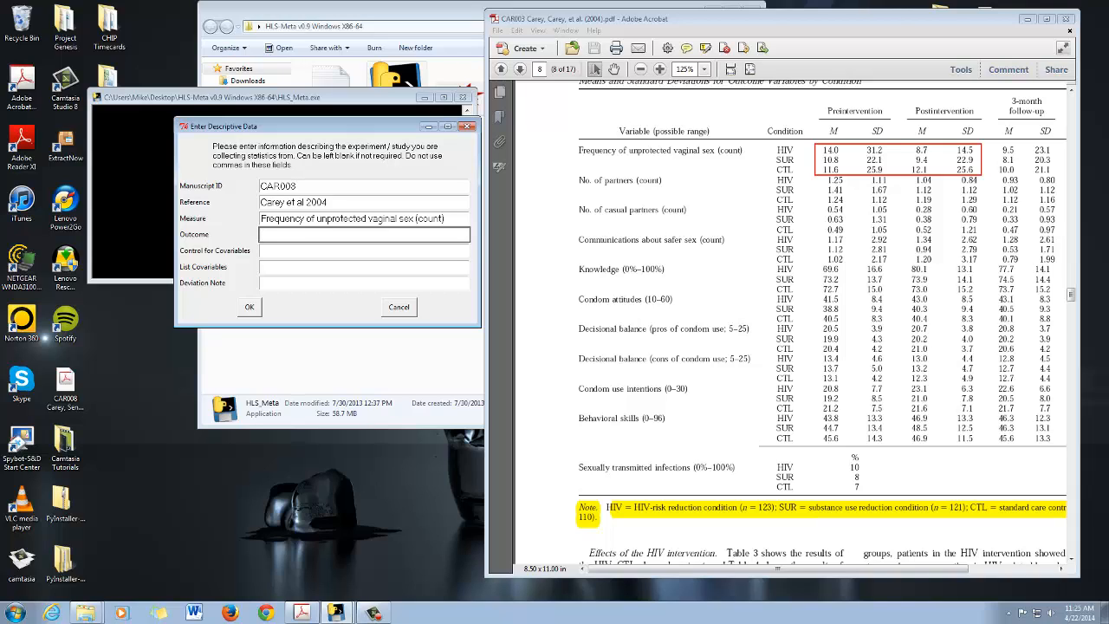
Leave the outcome and covariable fields blank, enter a deviation note citing p259 and Table 2, and submit the descriptive data
key("Tab")
key("Tab")
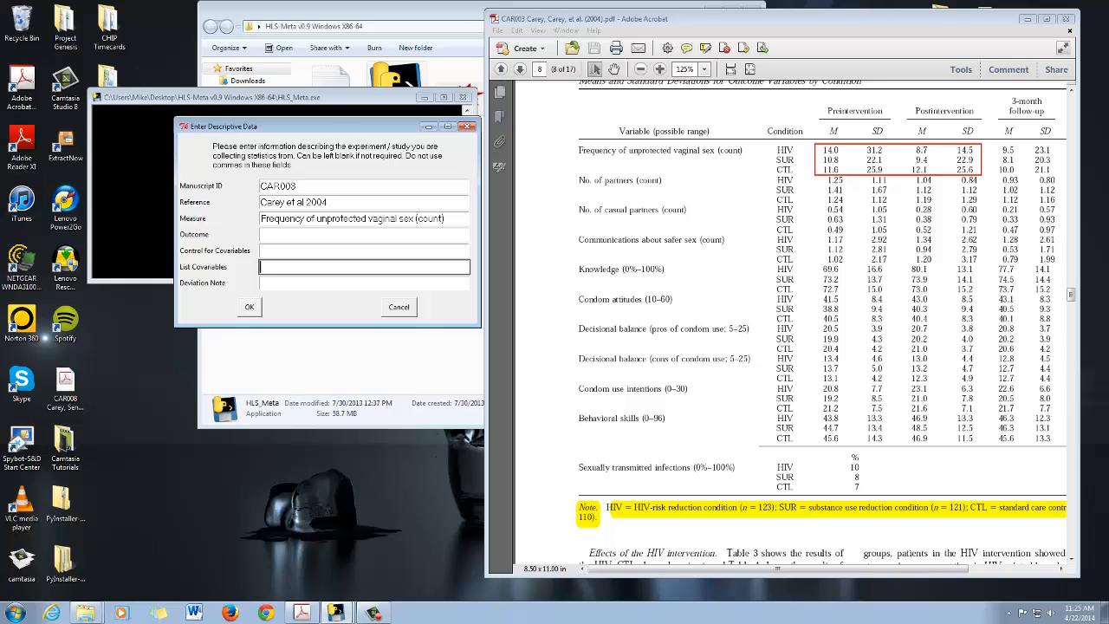
key("Tab")
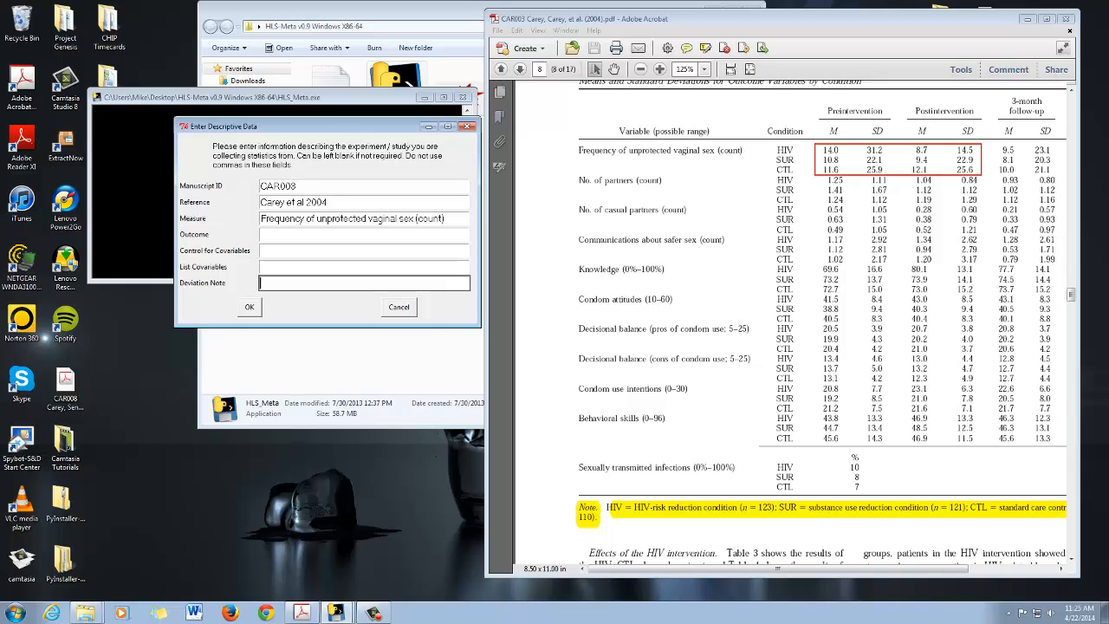
left_click(780, 321)
scroll(780, 321, "up", 4)
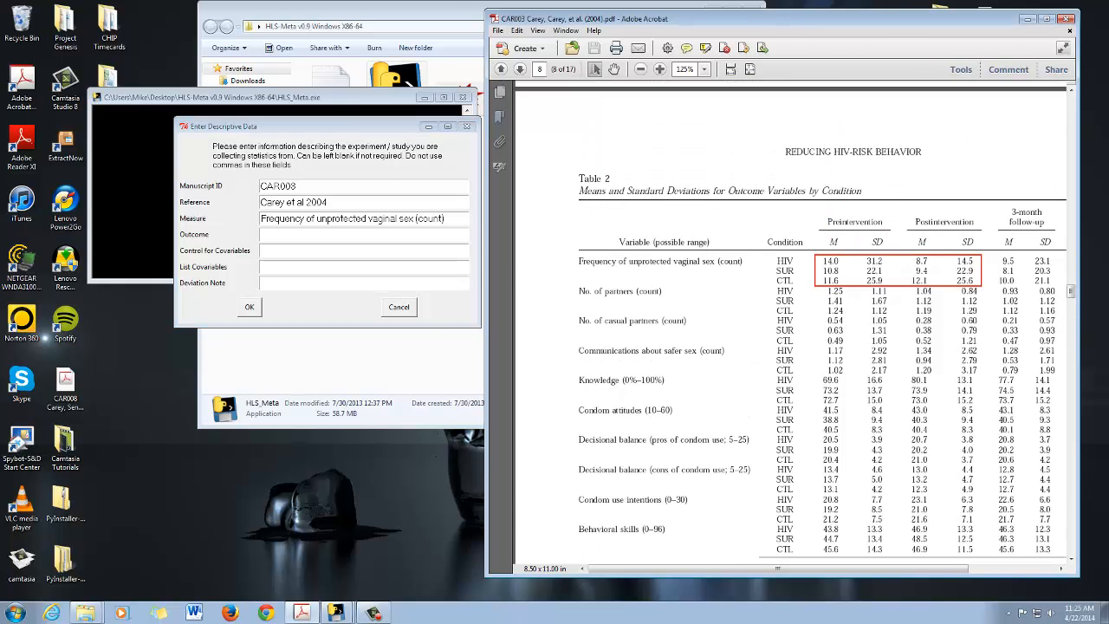
mouse_move(777, 568)
left_mouse_down()
mouse_move(864, 569)
mouse_move(778, 568)
left_mouse_up()
left_click(364, 283)
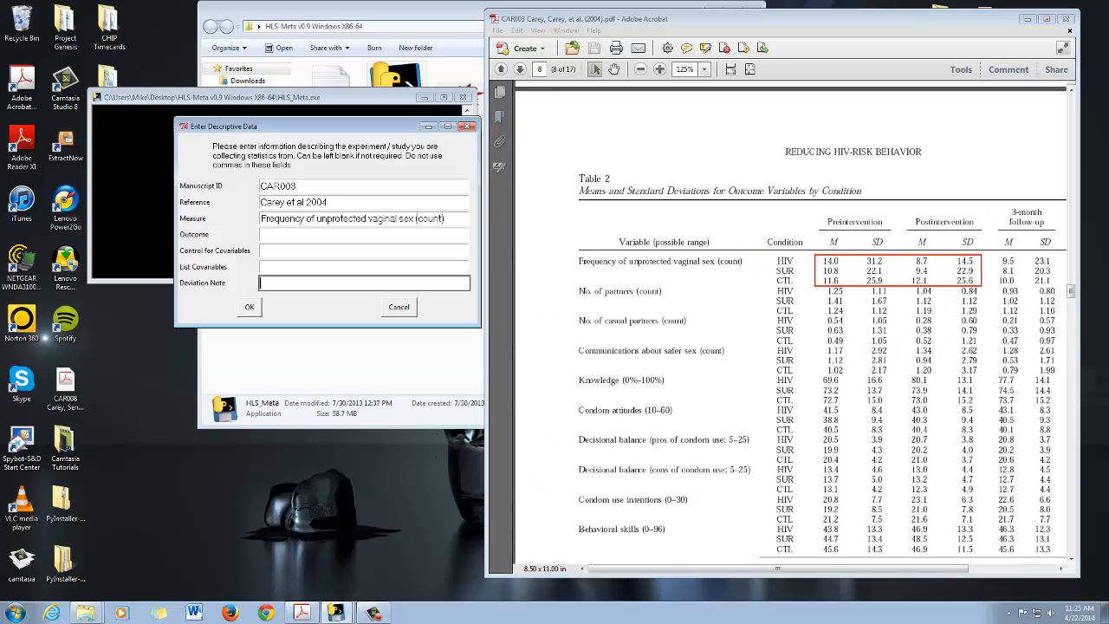
type("p259, Te")
key("BackSpace")
key("BackSpace")
key("BackSpace")
key("BackSpace")
type("Table 2")
key("Return")
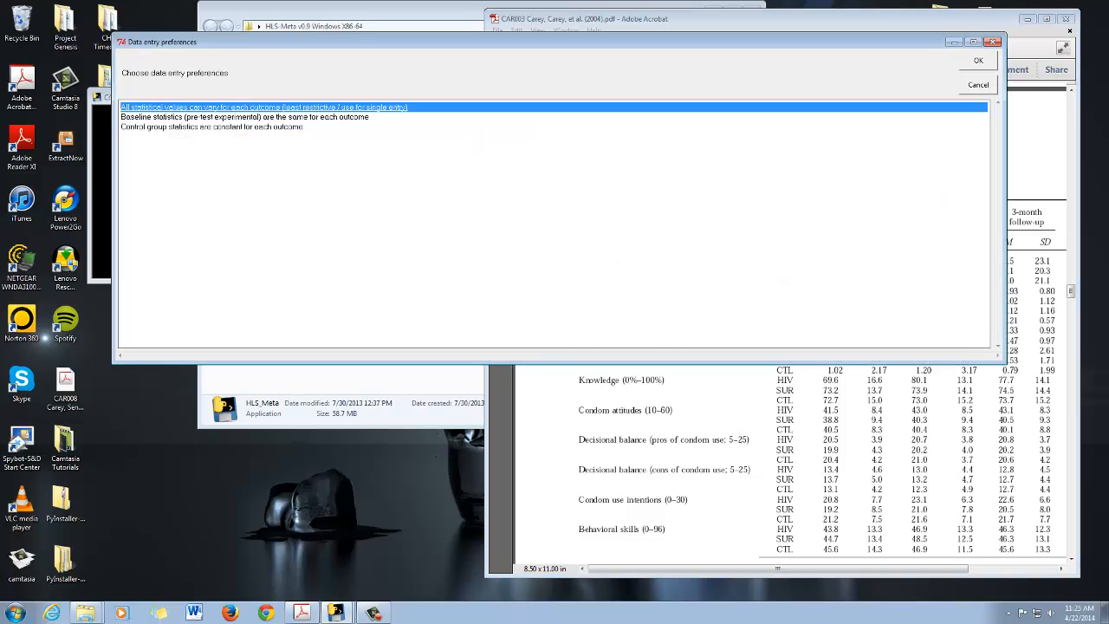
Choose the data entry preference that control group statistics are constant for each outcome
left_click_drag(555, 41, 478, 28)
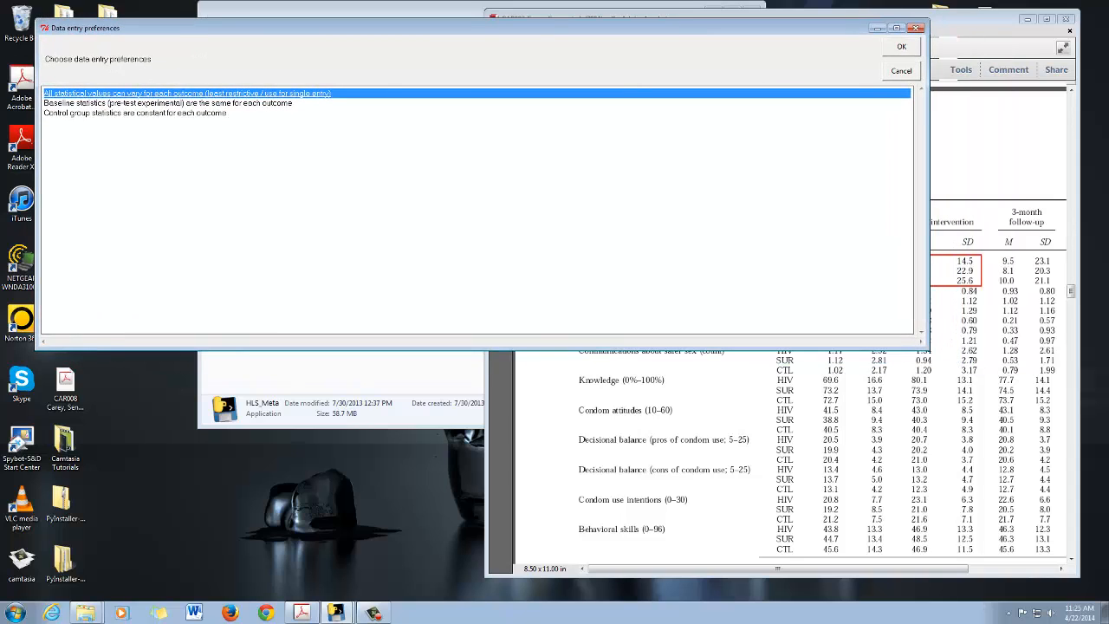
left_click(135, 113)
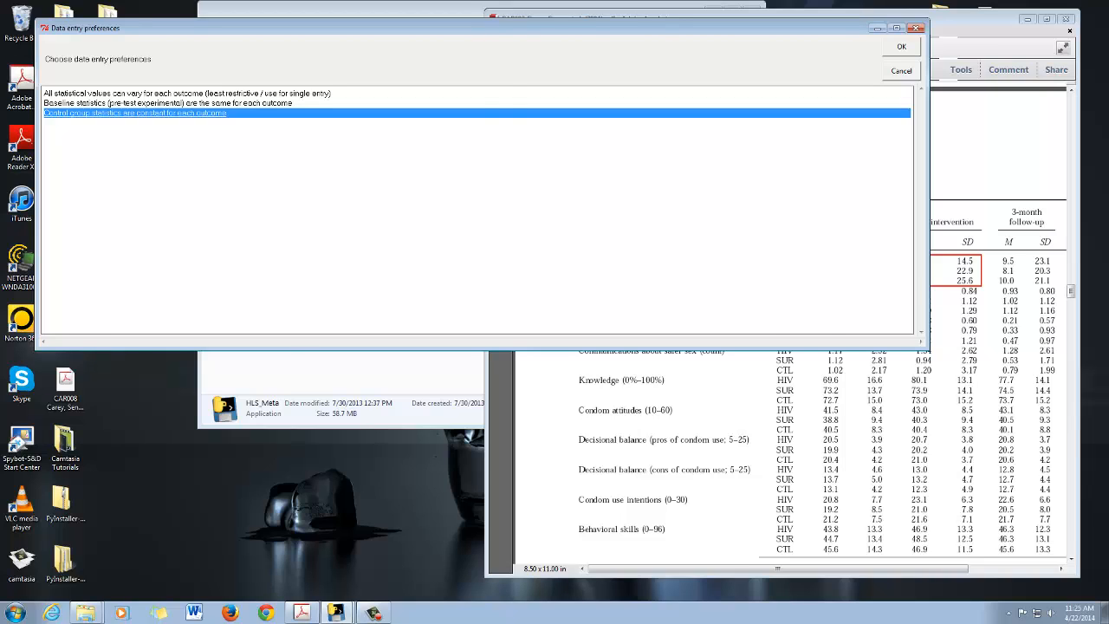
key("Return")
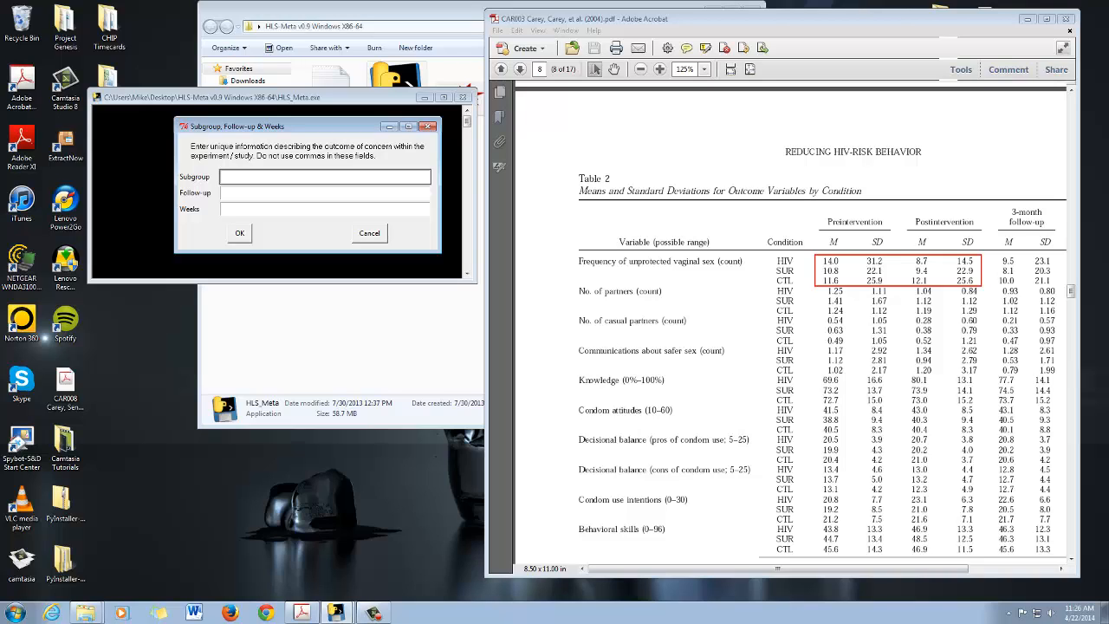
Label the first comparison with subgroup "HIV vs CTL", follow-up 0 and weeks "Posttest", and submit it
type("HIV vs CTL")
key("Tab")
type("0")
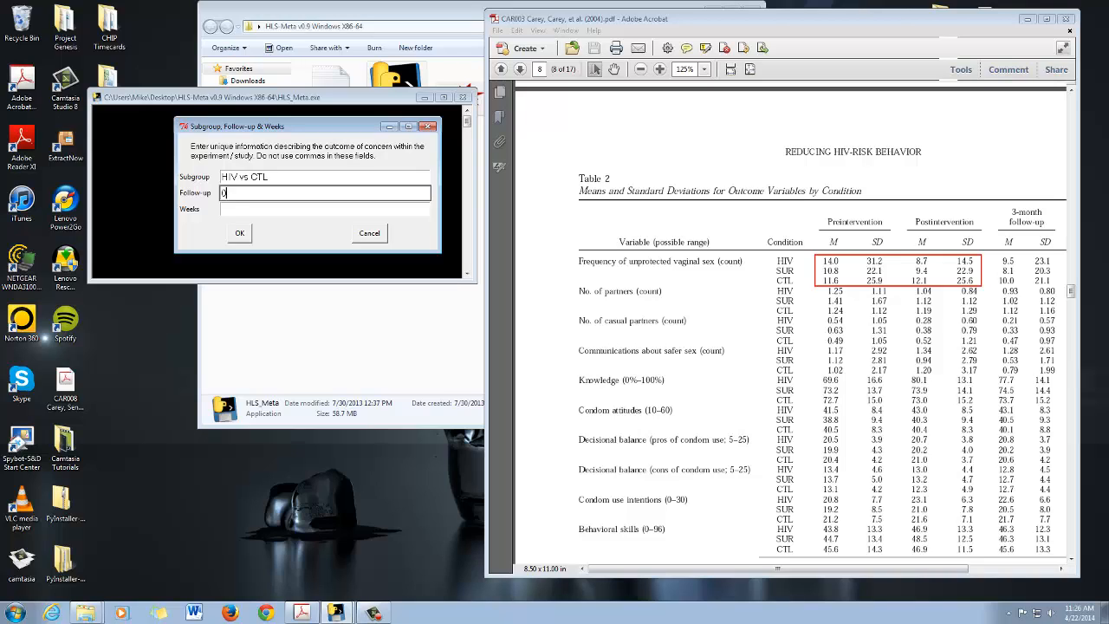
key("Tab")
type("Posttes")
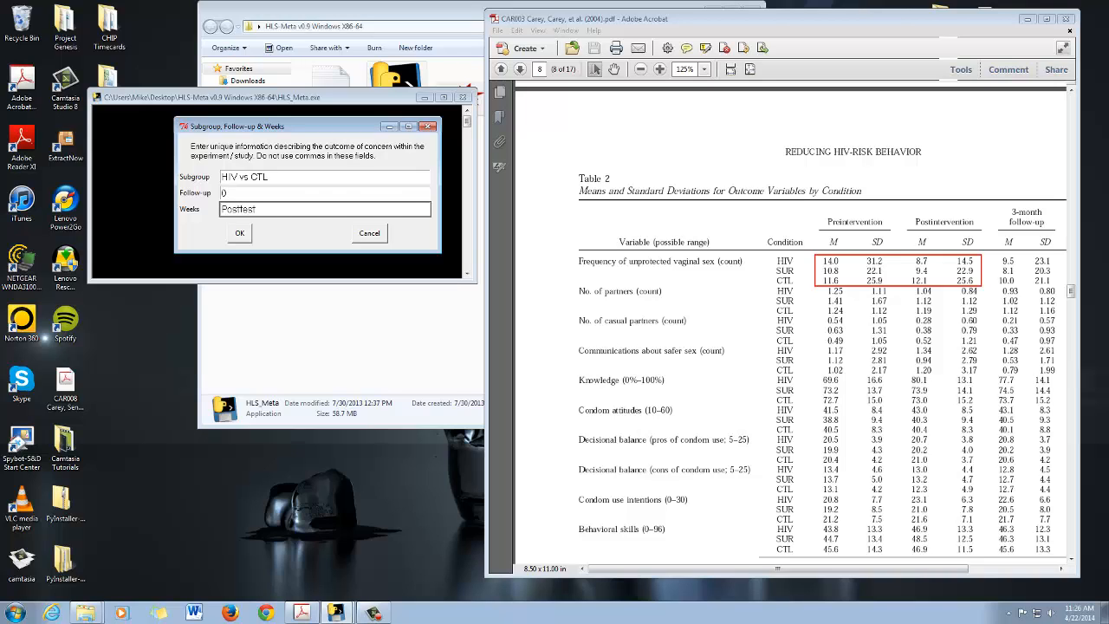
key("Return")
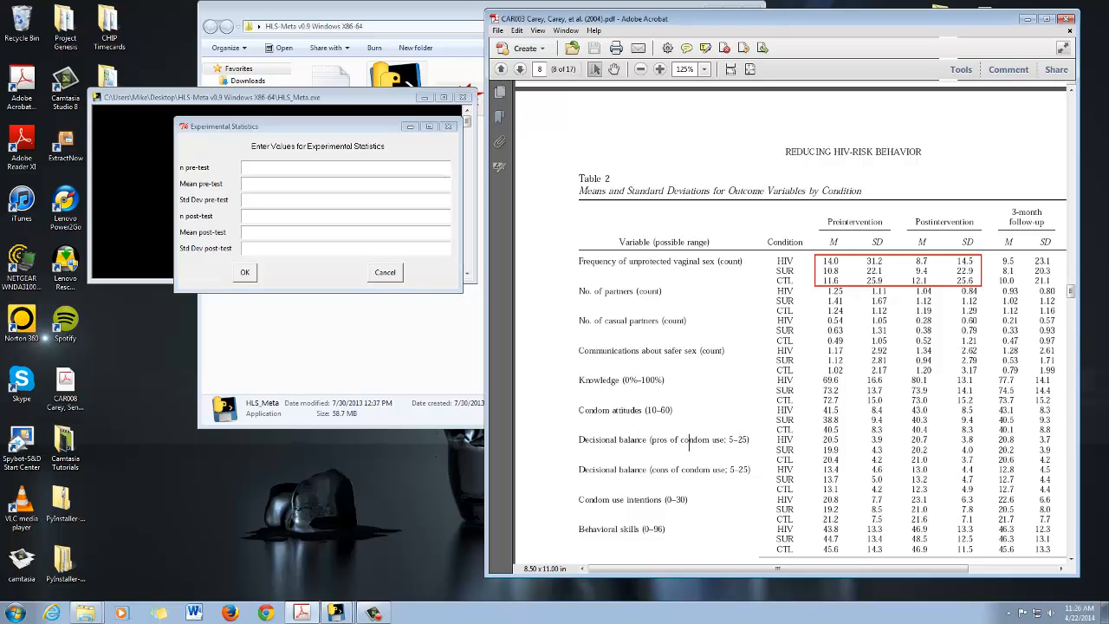
Enter the HIV condition's sample size from the Table 2 note, 123, for both pre-test and post-test experimental statistics
scroll(791, 325, "down", 2)
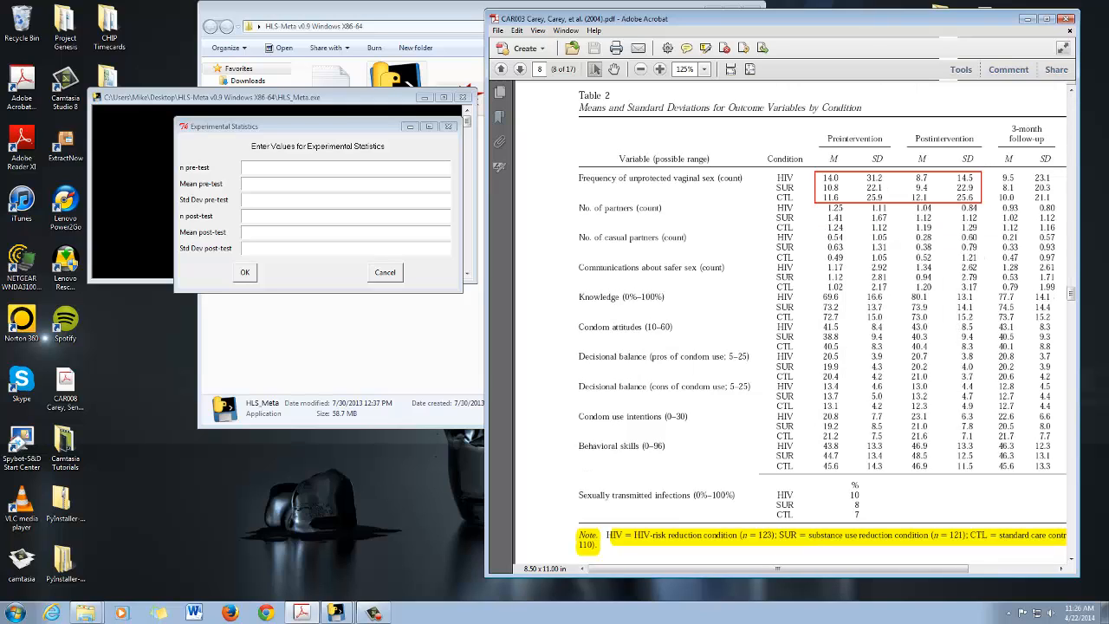
key("alt+Tab")
type("123")
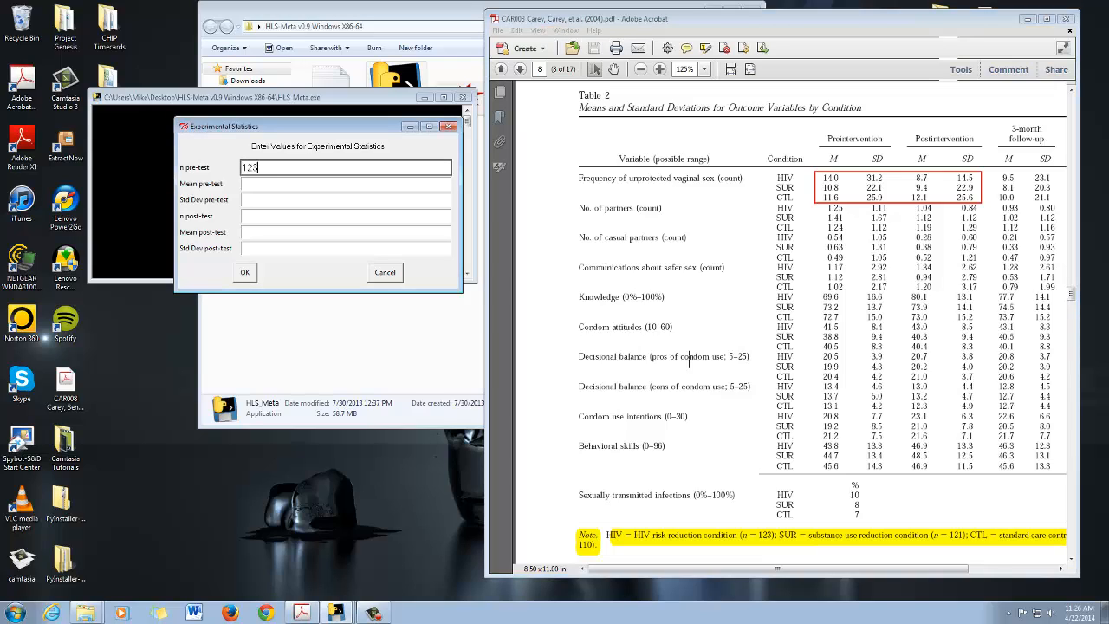
key("Tab")
type("123")
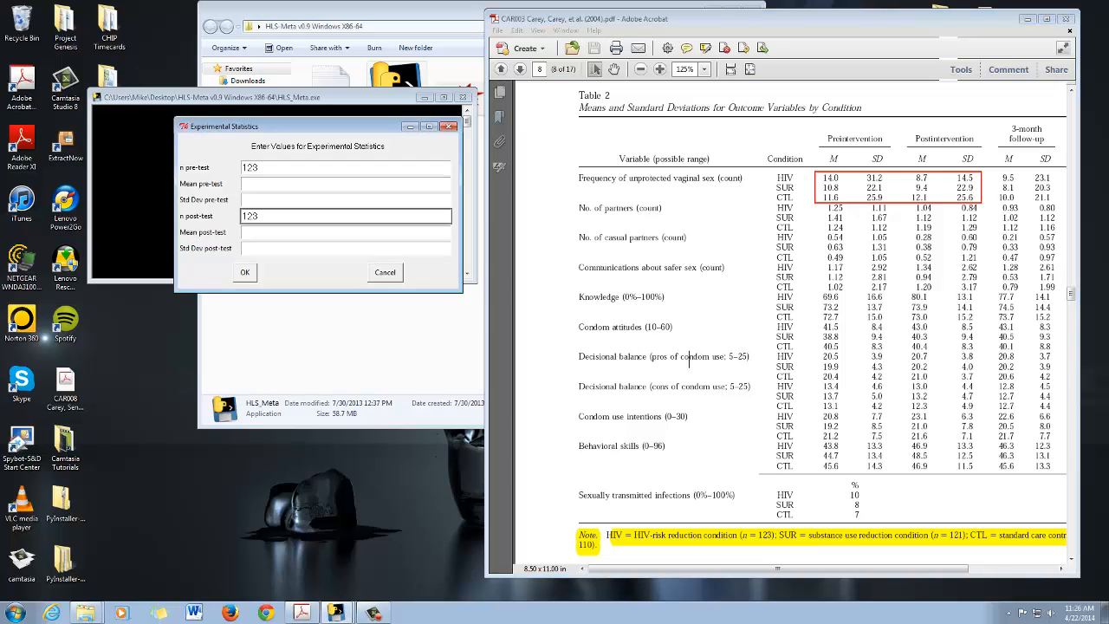
Enter the HIV group's pre-test mean 14 and SD 31.2 and post-test mean 8.7 and SD 14.5, and submit the experimental statistics
key("Tab")
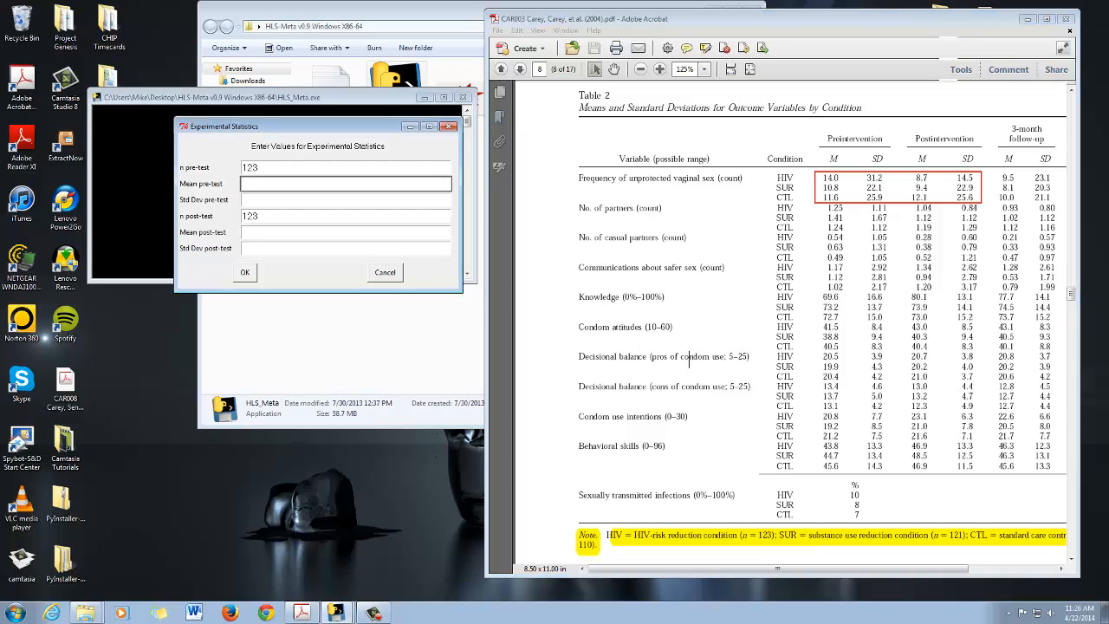
type("14")
key("Tab")
type("31.2")
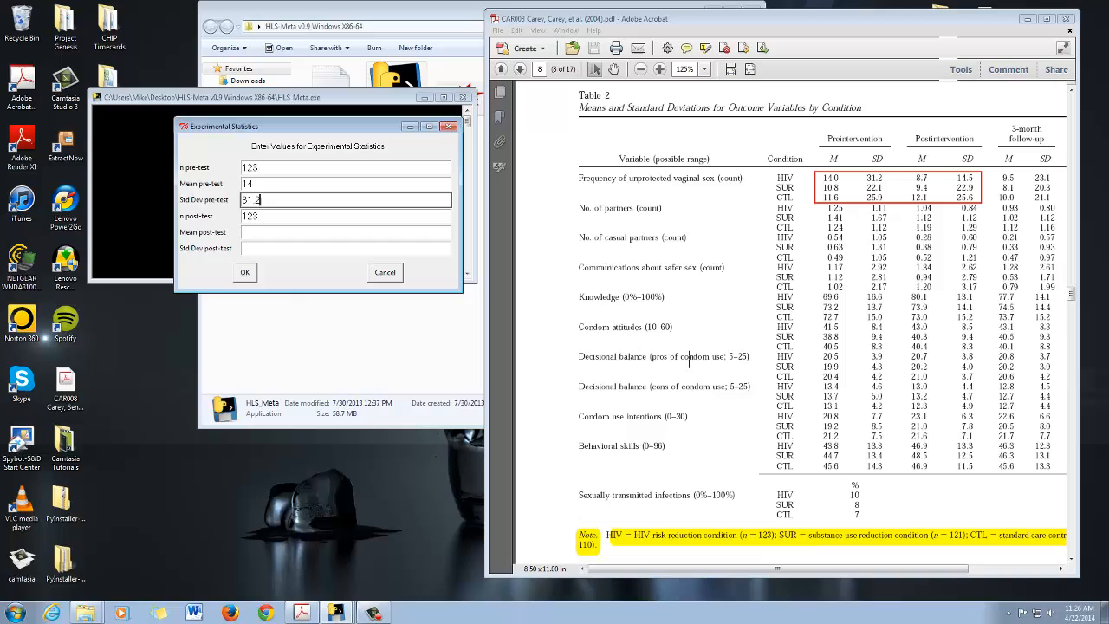
key("Tab")
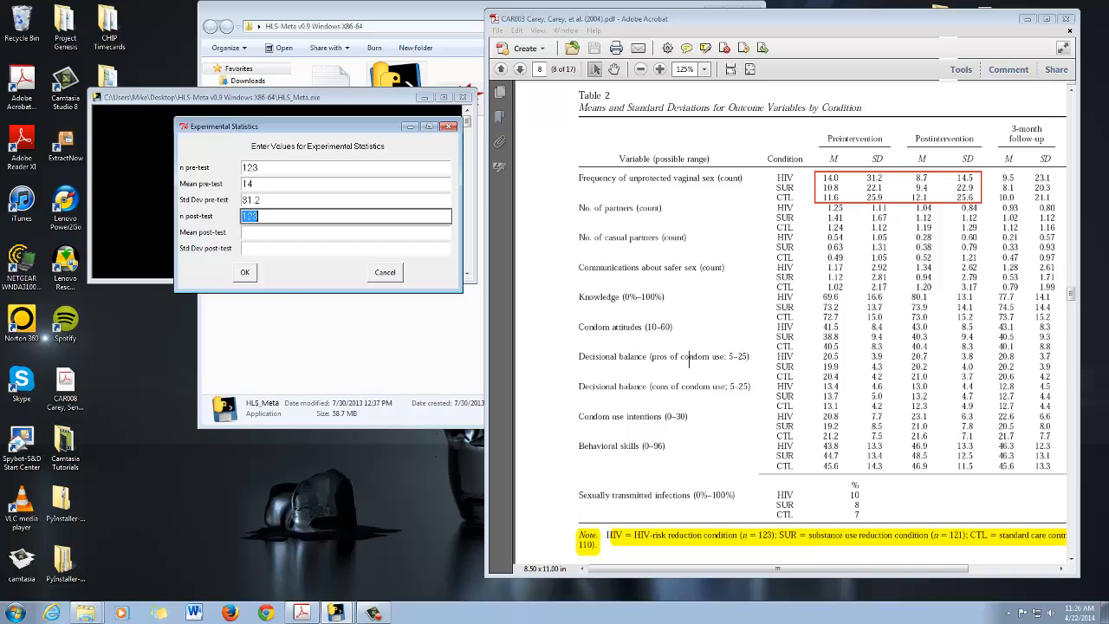
key("Tab")
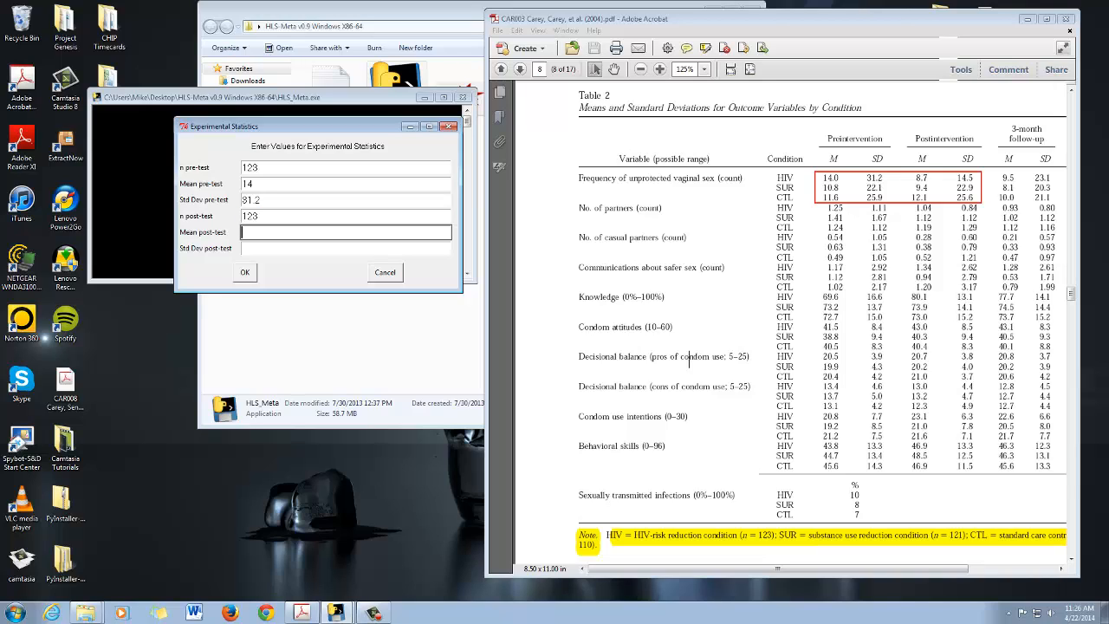
type("8.7")
key("Tab")
type("14.5")
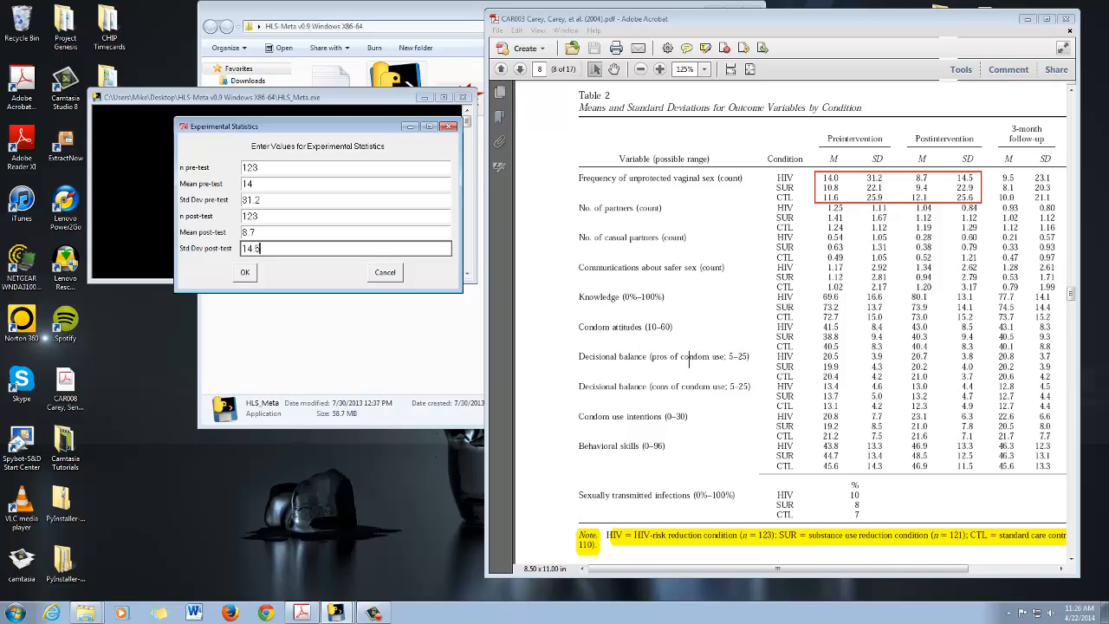
key("Return")
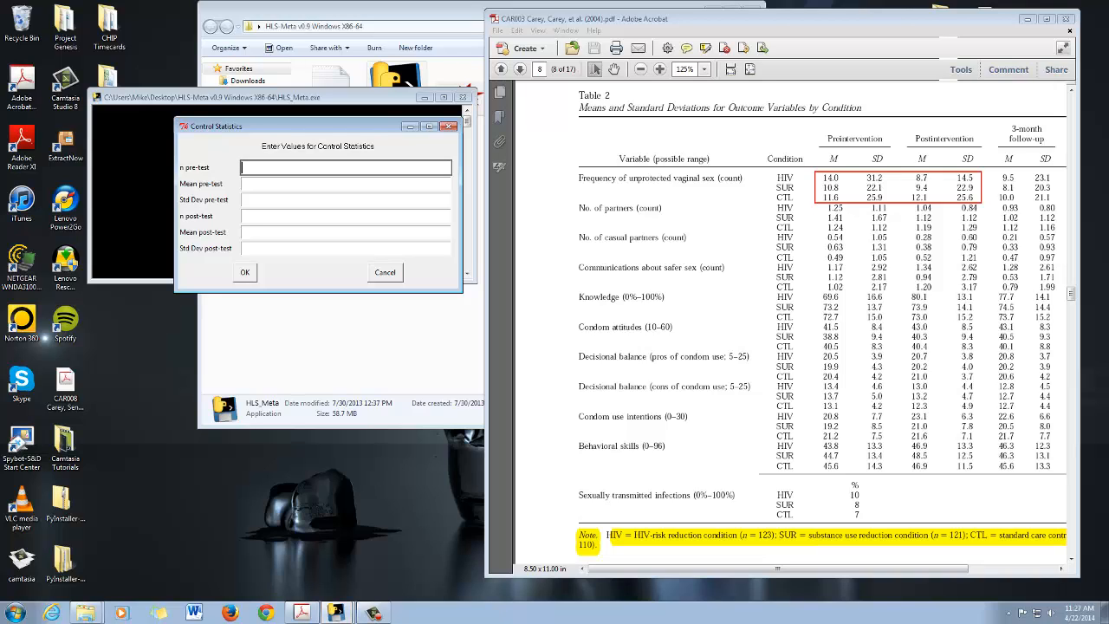
Enter the control condition's sample size from the Table 2 note, 110, for both pre-test and post-test
left_click(597, 359)
scroll(597, 359, "right", 2)
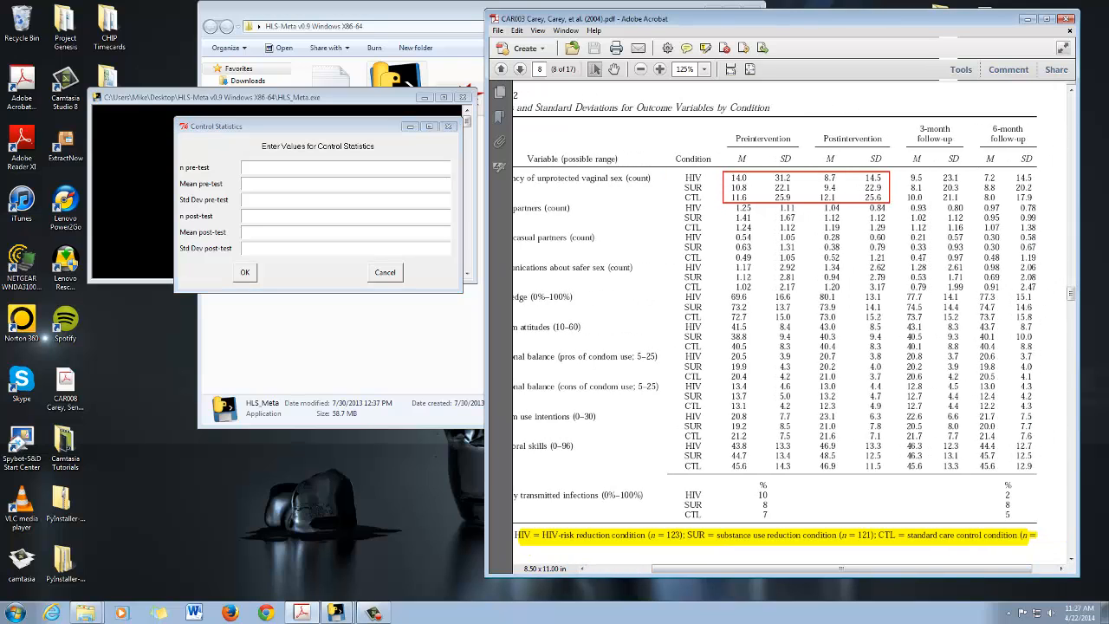
scroll(597, 359, "left", 2)
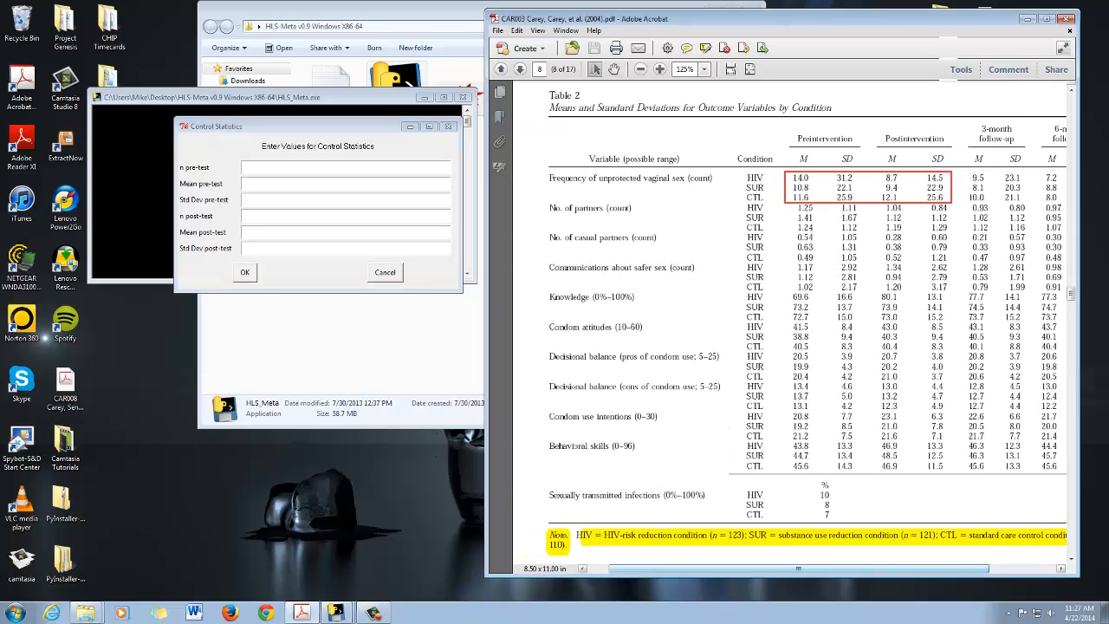
left_click(295, 167)
type("110")
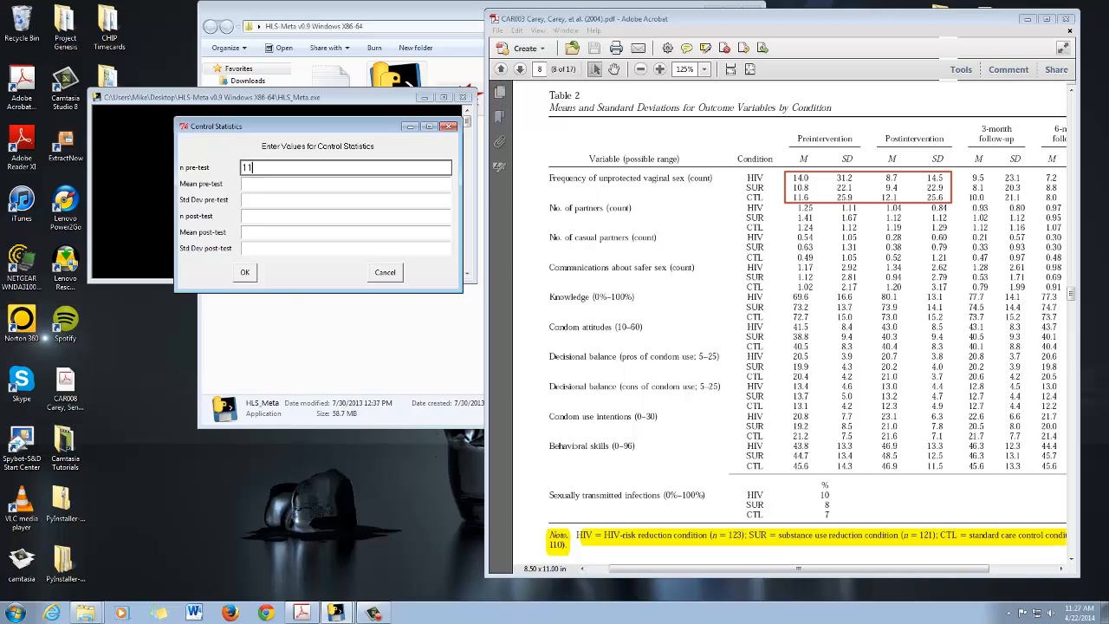
left_click(295, 199)
left_click(294, 215)
type("110")
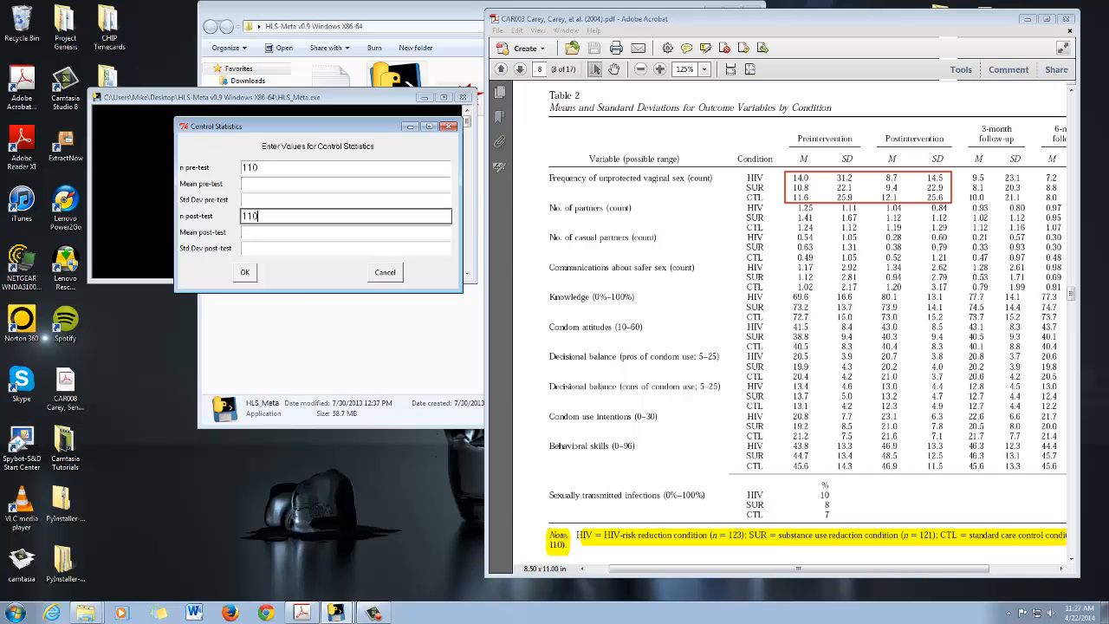
Enter the control group's pre-test mean 11.6 and SD 25.9 and post-test mean 12.1 and SD 25.6, submit, and acknowledge the notice
left_click(294, 183)
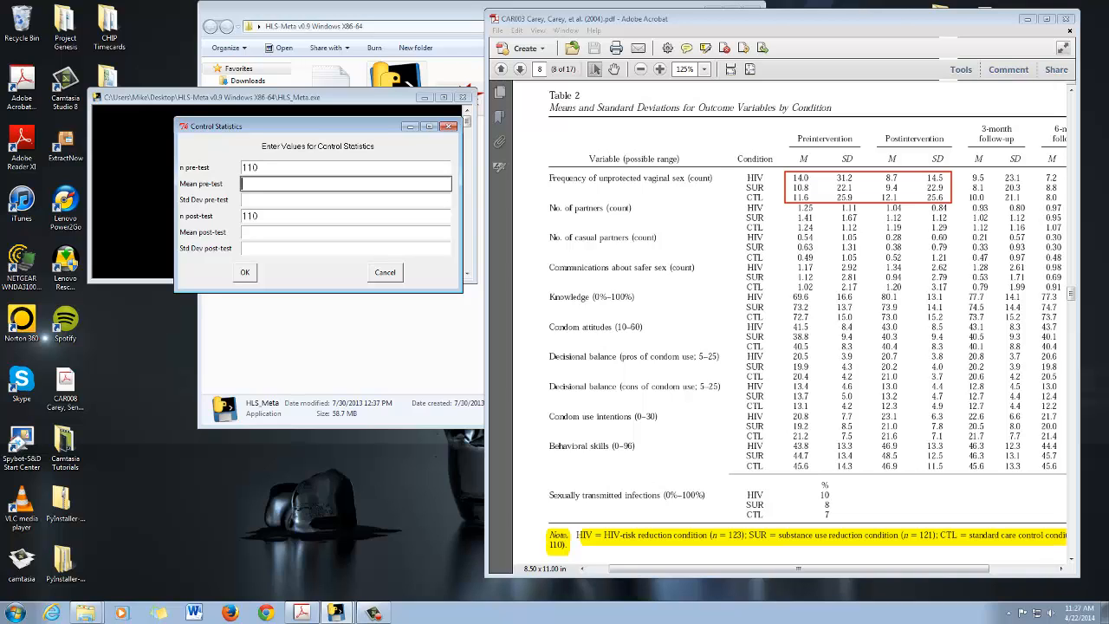
type("11.6")
key("Tab")
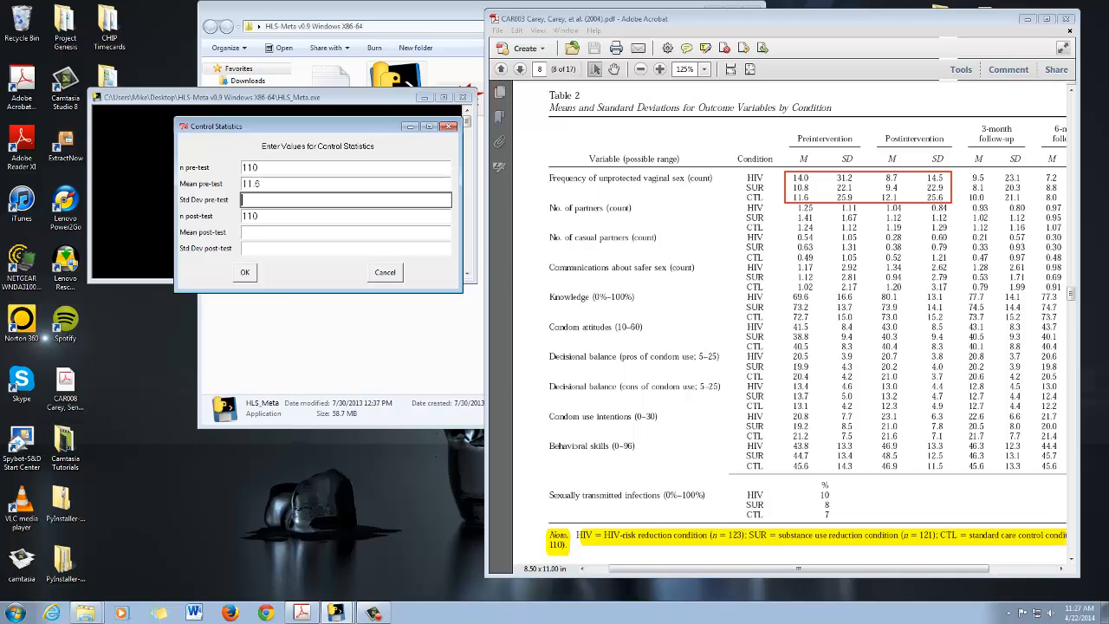
type("25.9")
key("Tab")
key("Tab")
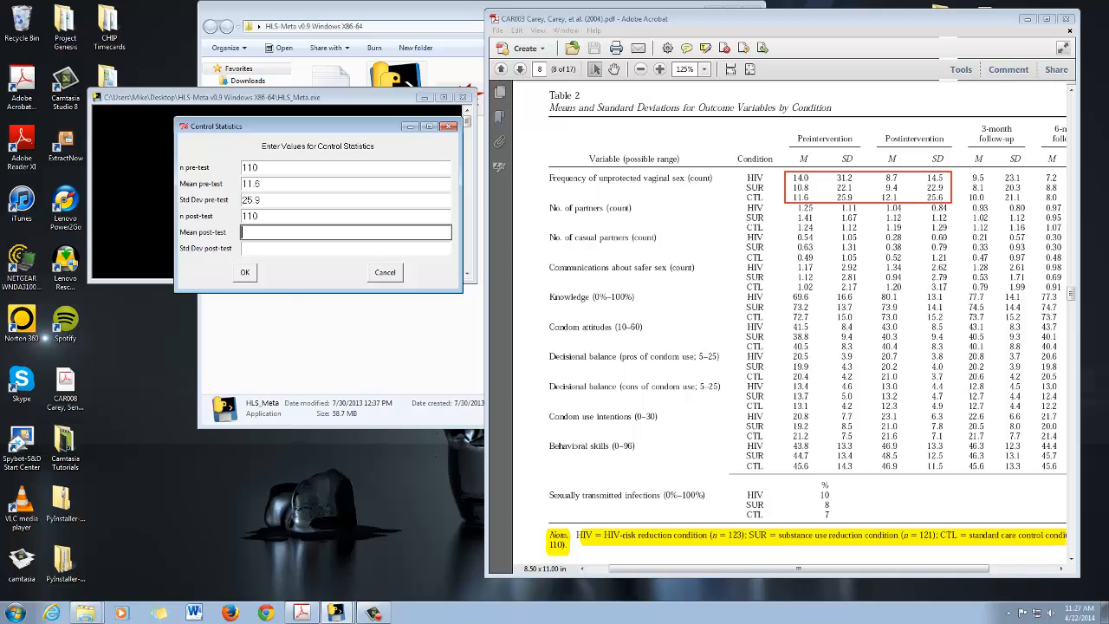
type("12.1")
key("Tab")
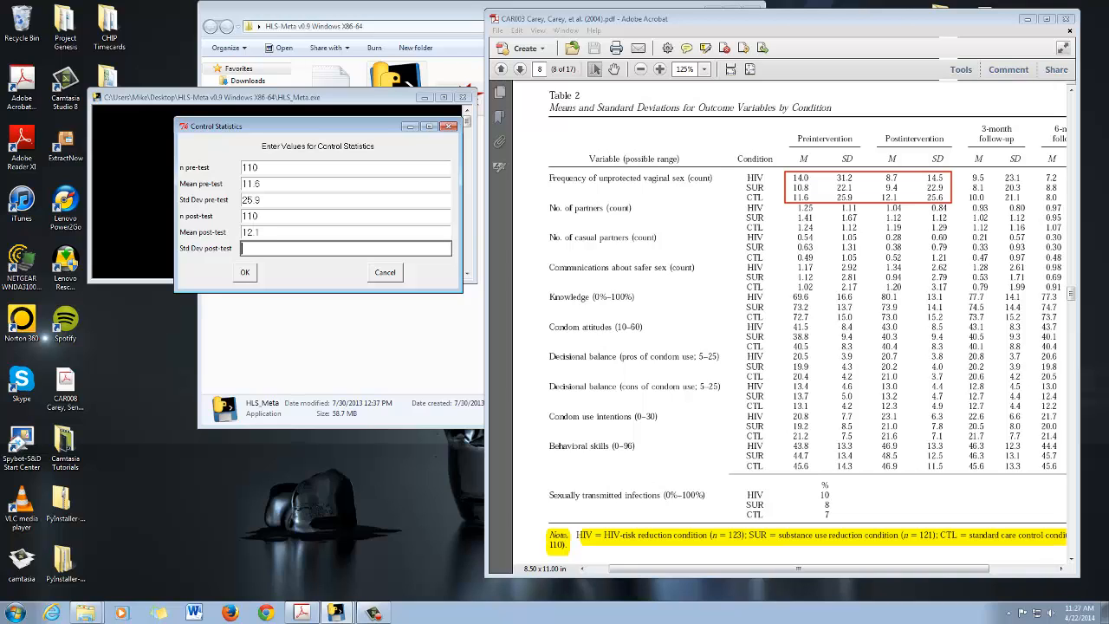
type("25.8")
key("Return")
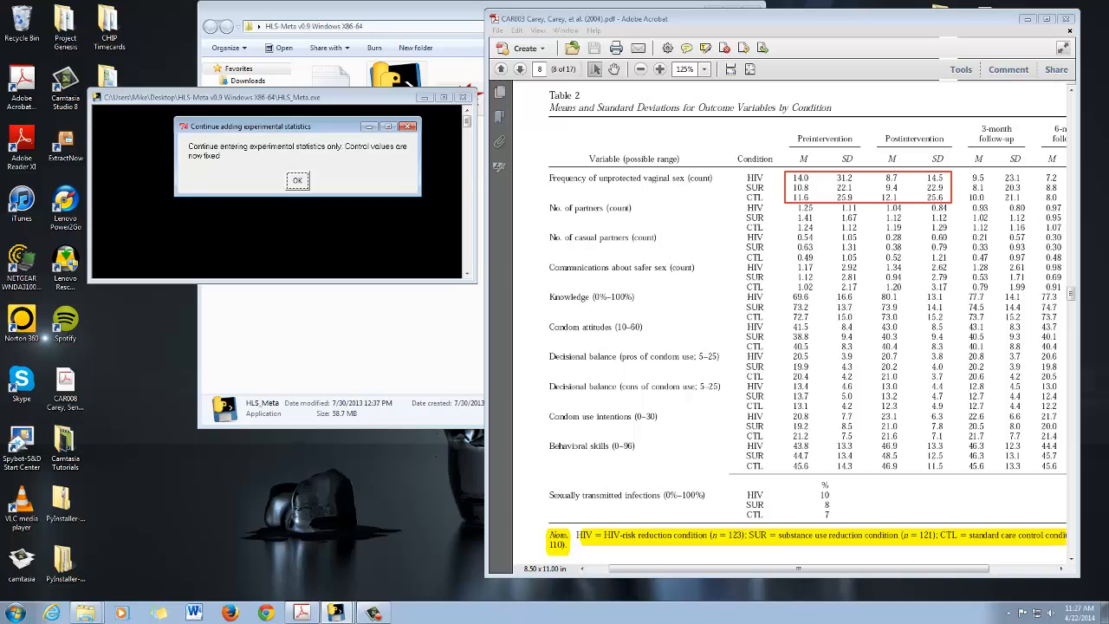
key("Return")
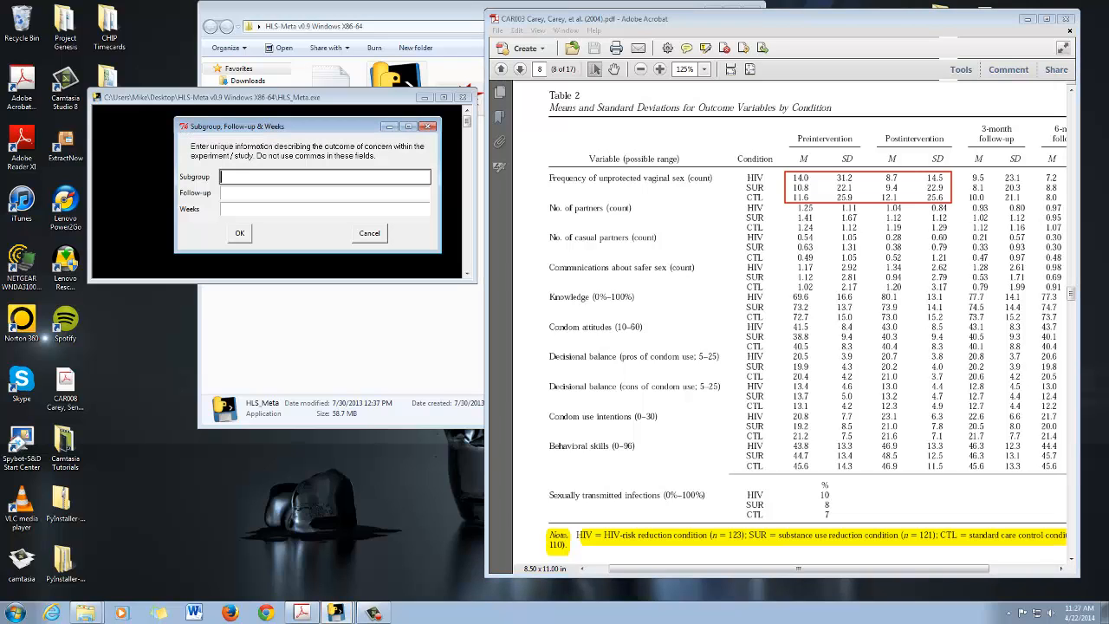
Label the second comparison with subgroup "SUR vs CTL", follow-up 0 and weeks "Posttest", and submit it
type("SUR vs CTL")
key("Tab")
type("0")
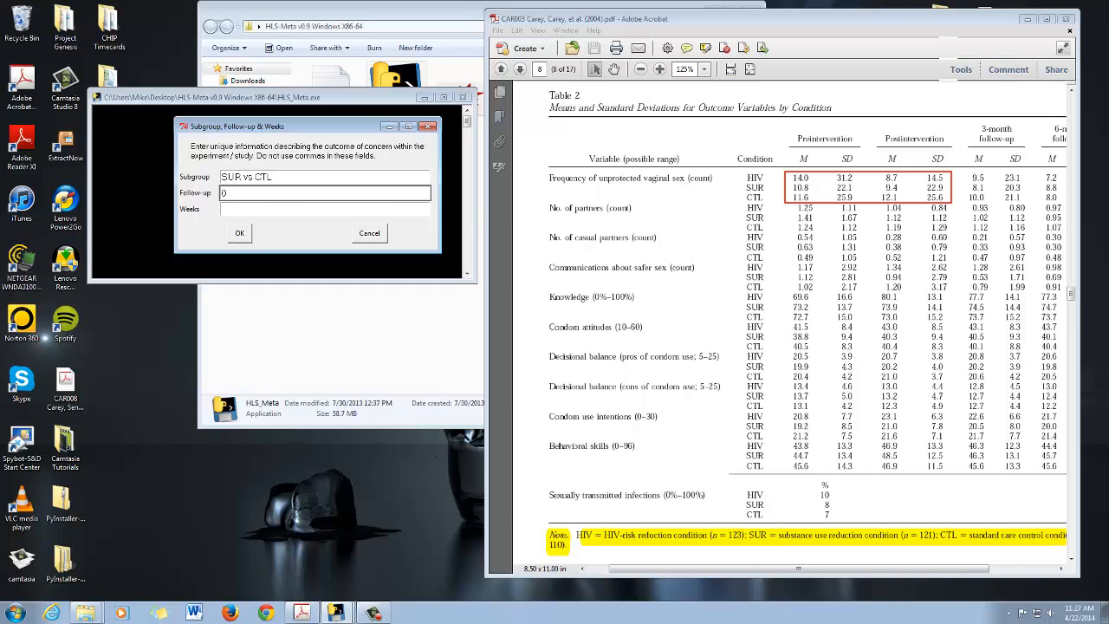
key("Tab")
type("Posttest")
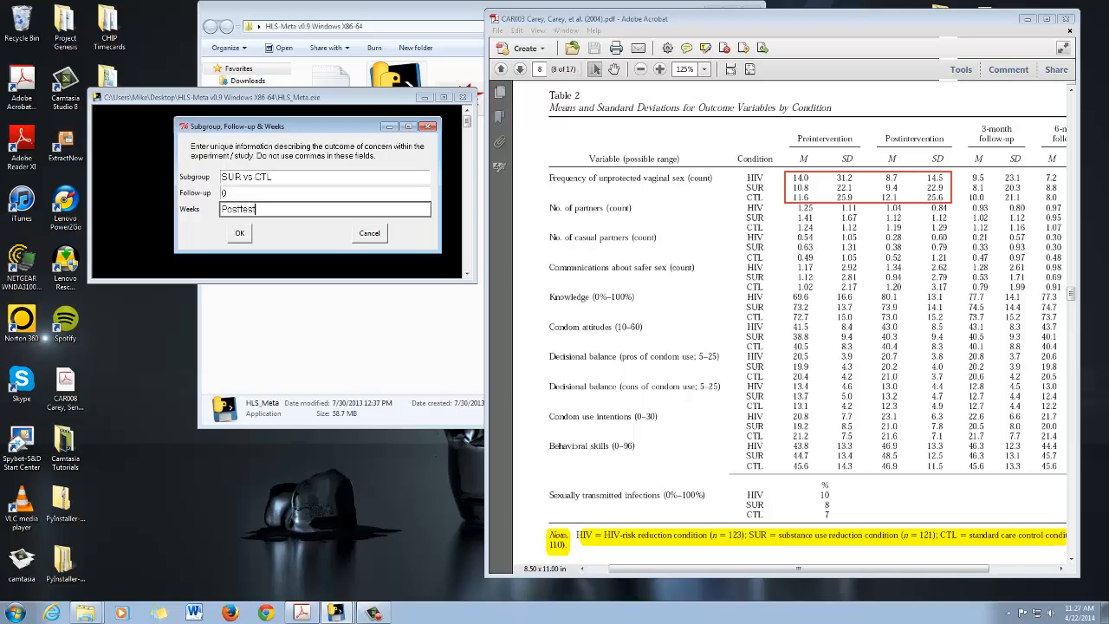
key("Return")
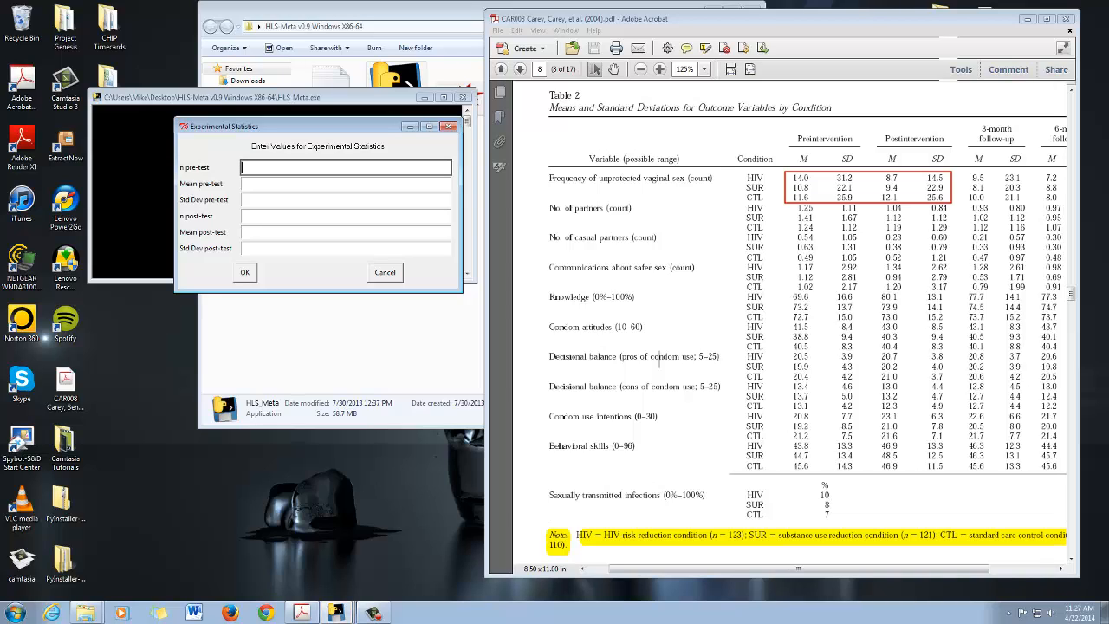
Enter the SUR condition's sample size, 121, for both pre-test and post-test experimental statistics
type("121")
key("Tab")
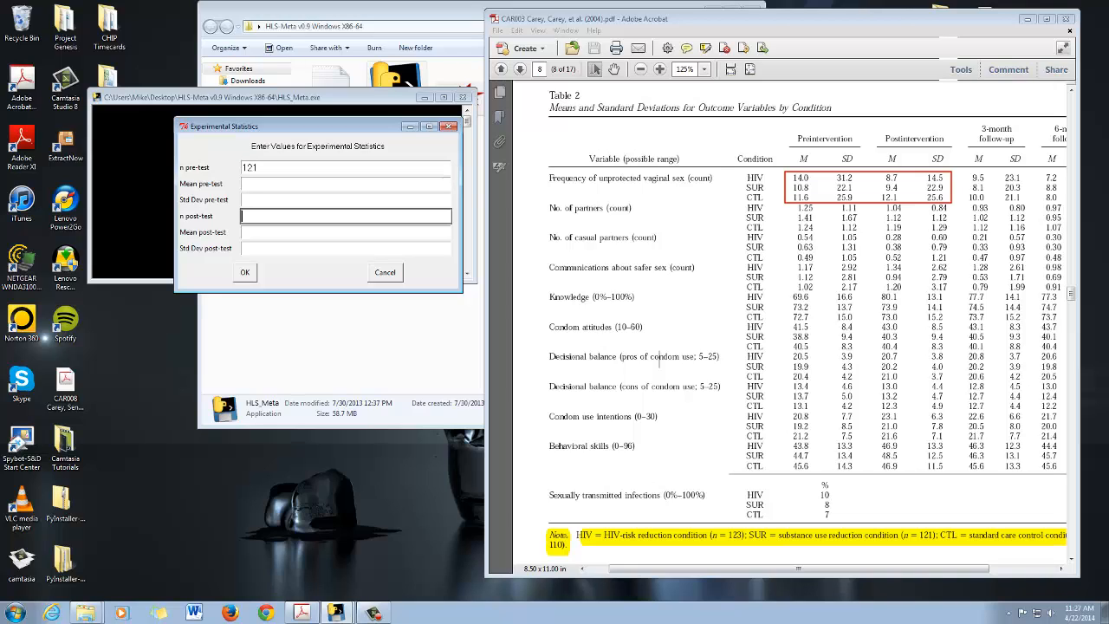
type("121")
Enter the SUR group's pre-test mean 10.8 and SD 22.1 and post-test mean 9.4 and SD 22.9, and submit the experimental statistics
key("Tab")
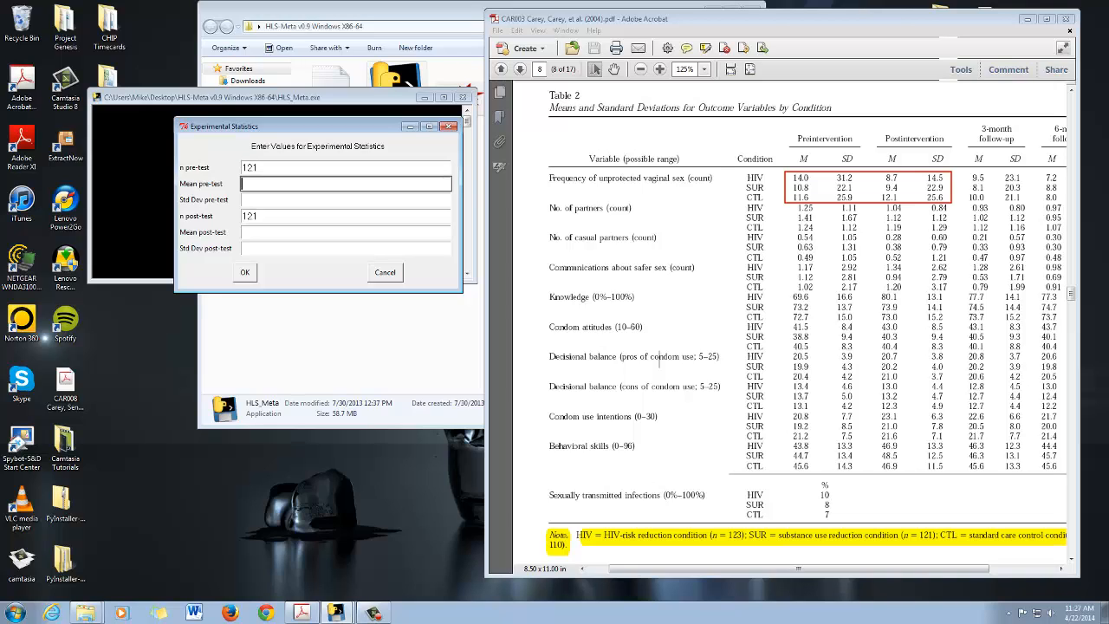
type("10.8")
key("Tab")
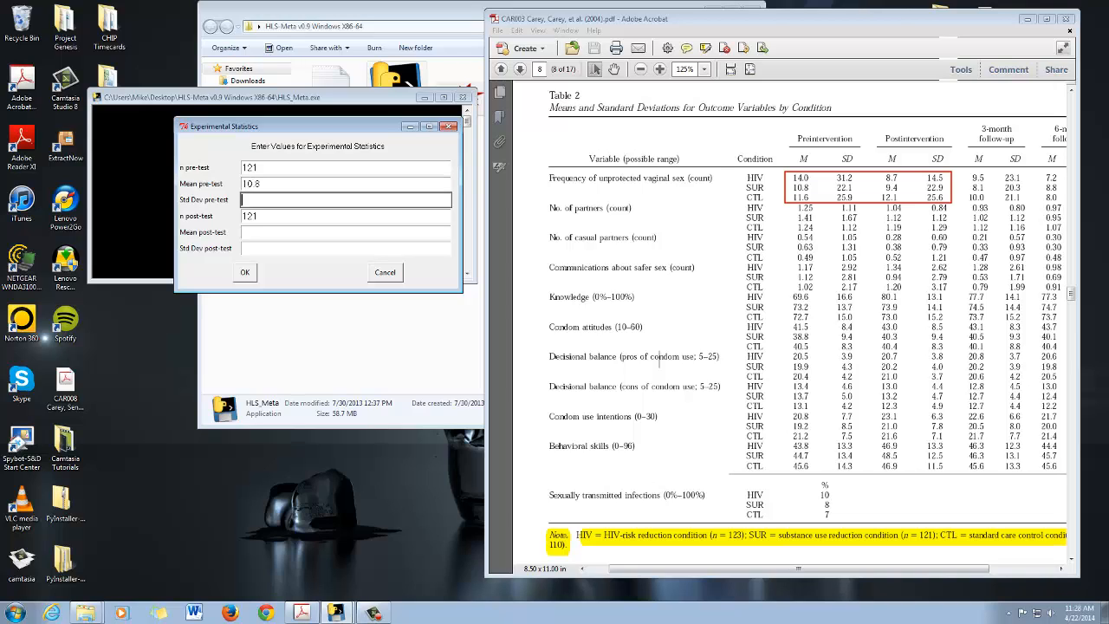
type("22.1")
key("Tab")
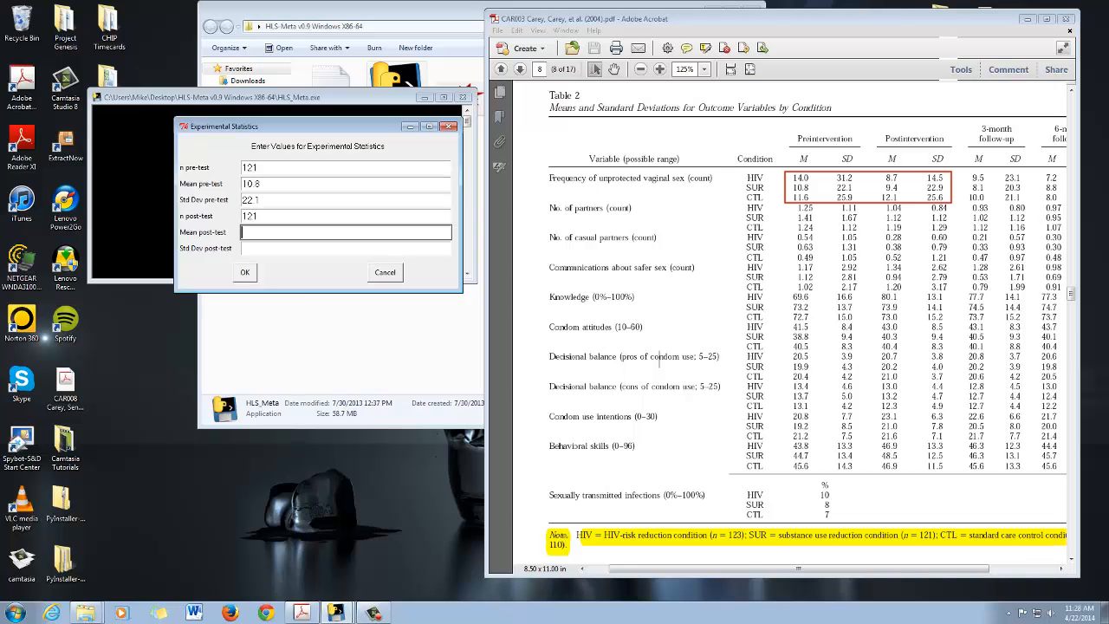
type("9.4")
key("Tab")
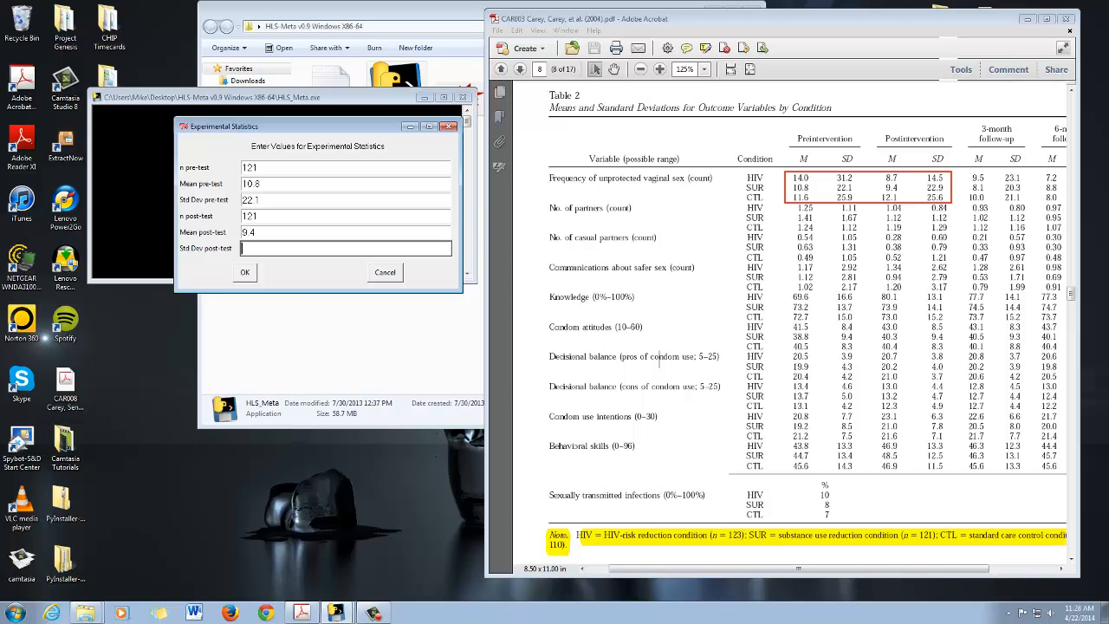
type("22.9")
key("Return")
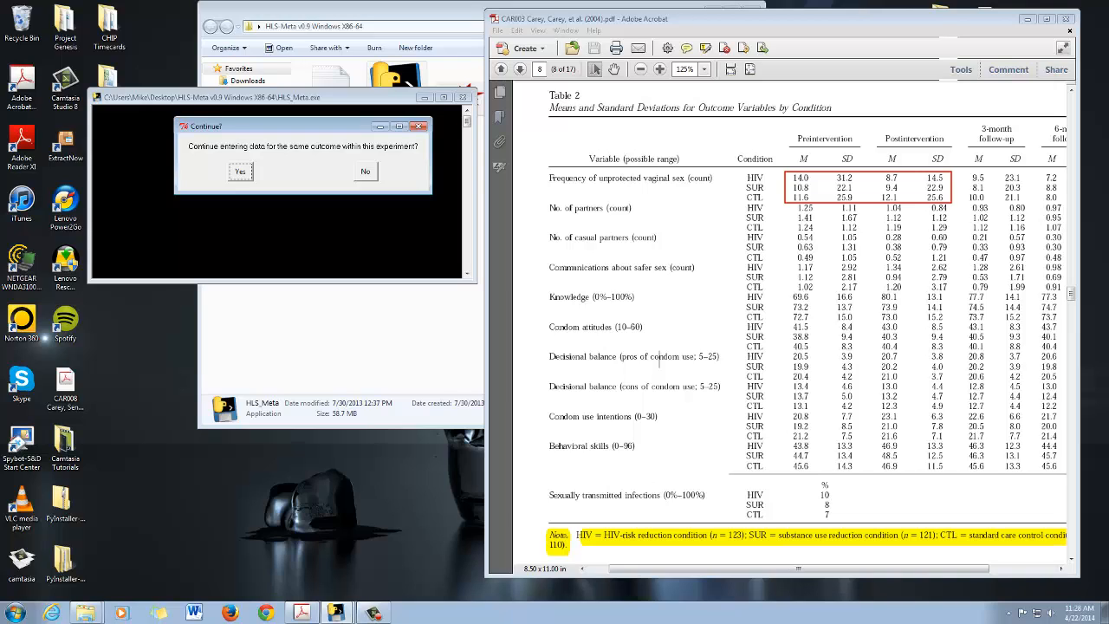
Decline further data for the same outcome and for another experiment to finish data entry and save the file
key("Tab")
key("Return")
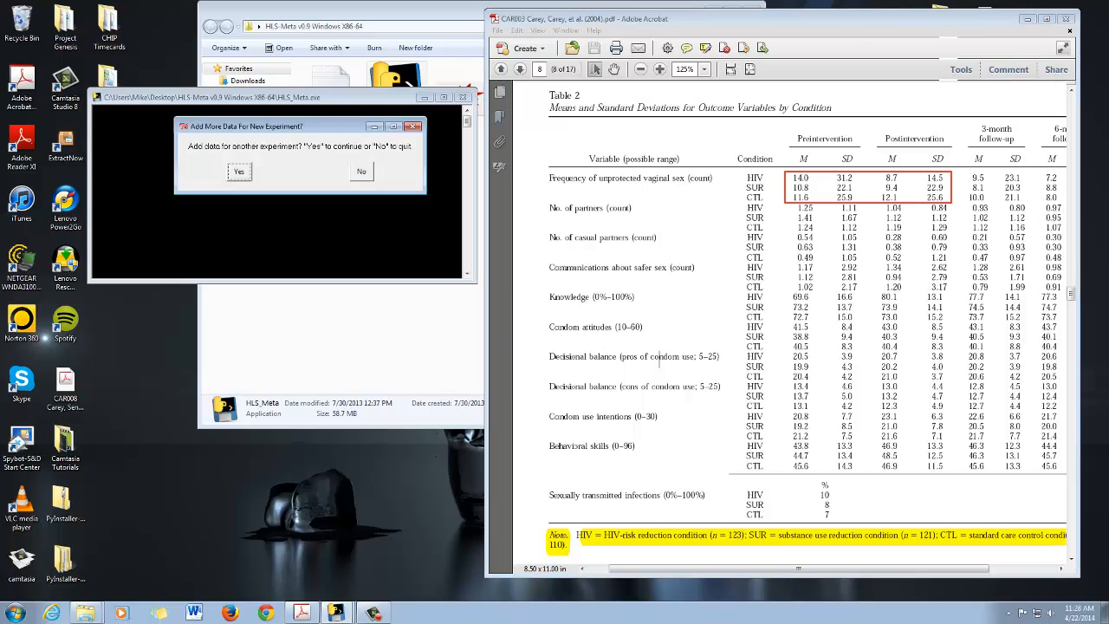
key("Tab")
key("Return")
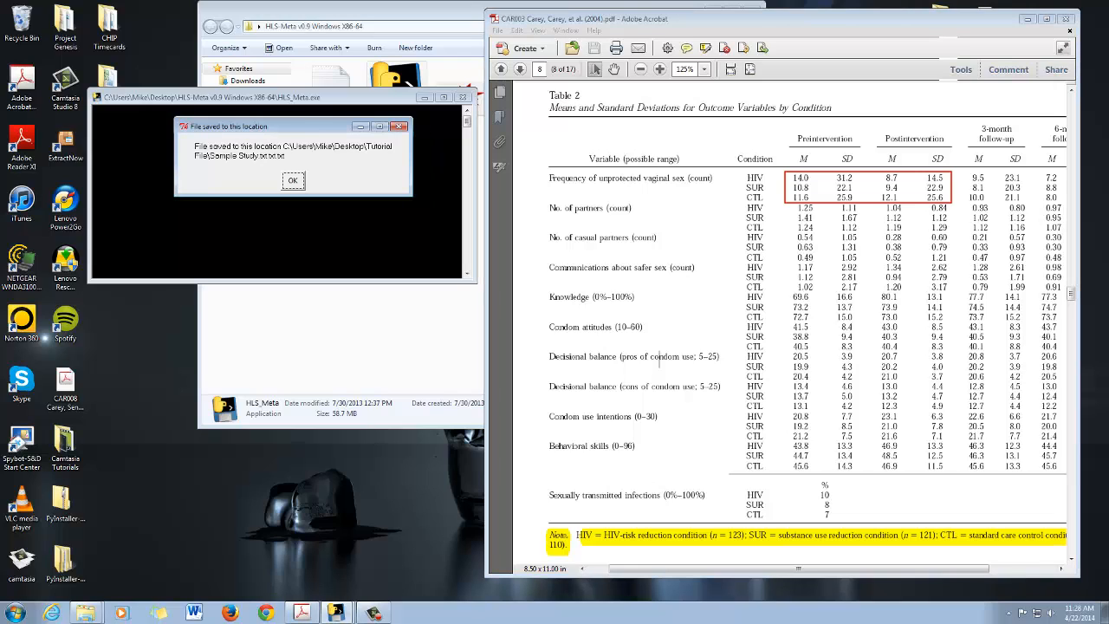